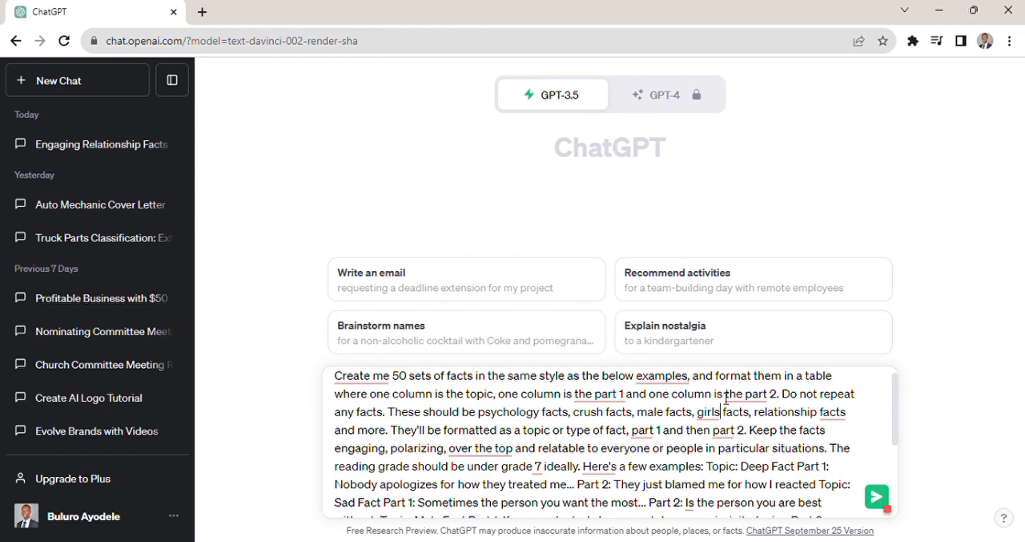
- Submit the prompt requesting 50 sets of facts in a table with topic, part 1 and part 2, and follow the response to its end
{"action": "scroll", "coordinate": [726, 398], "scroll_direction": "down", "scroll_amount": 3}
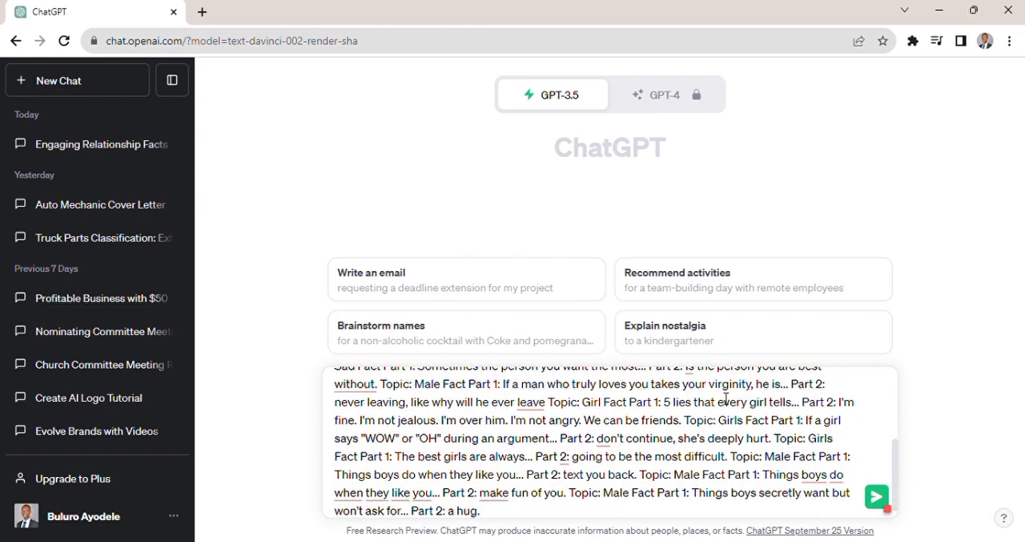
{"action": "key", "text": "Return"}
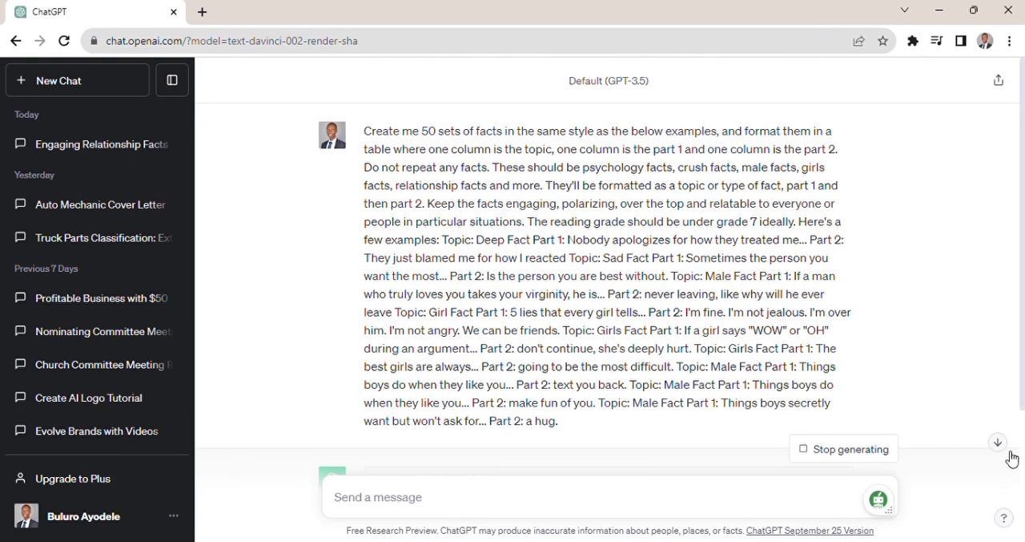
{"action": "double_click", "coordinate": [1000, 446]}
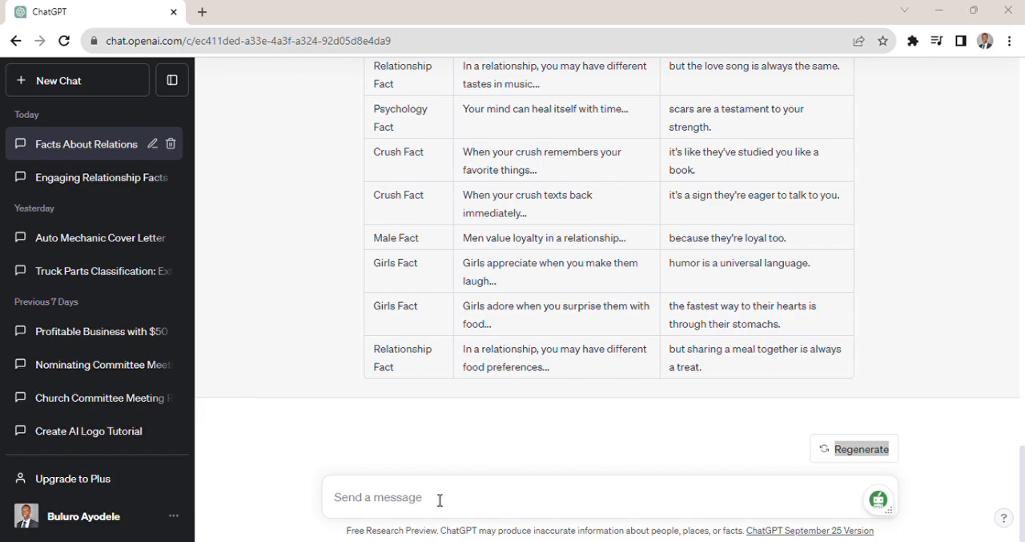
{"action": "type", "text": "Come up with 50 more using the same specifications, don't repeat previous ones."}
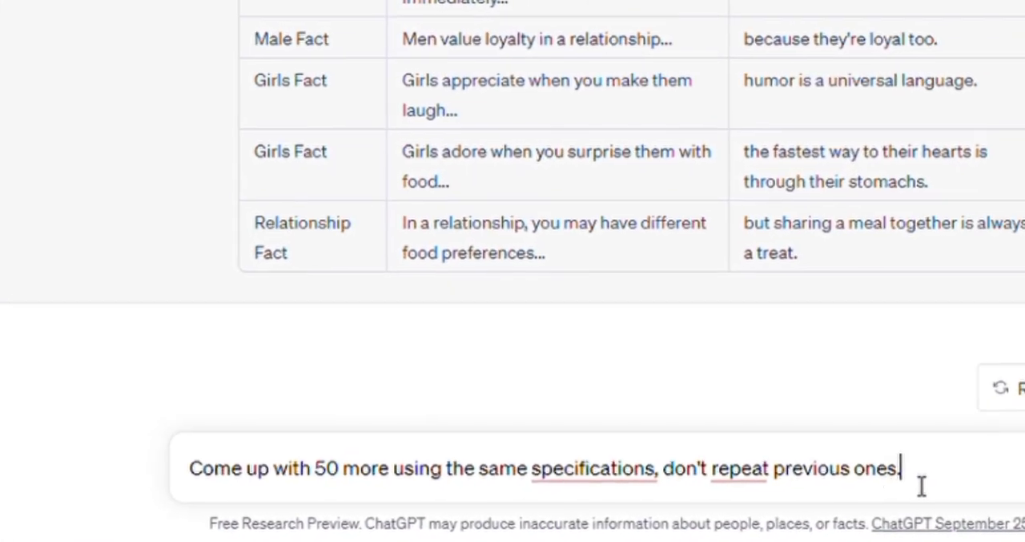
{"action": "key", "text": "ctrl+a"}
{"action": "key", "text": "BackSpace"}
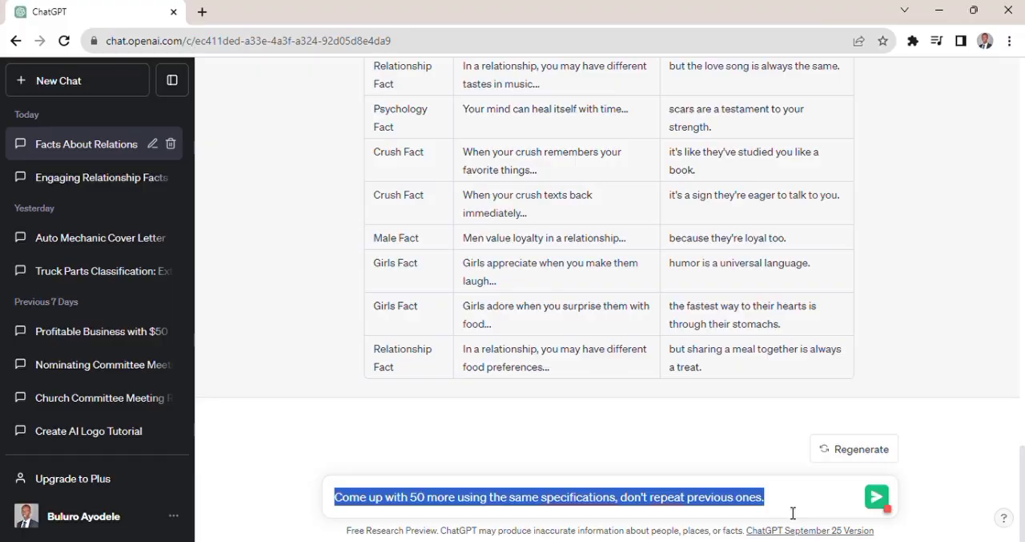
- Open the Canva home page in a new browser tab
{"action": "left_click", "coordinate": [202, 11]}
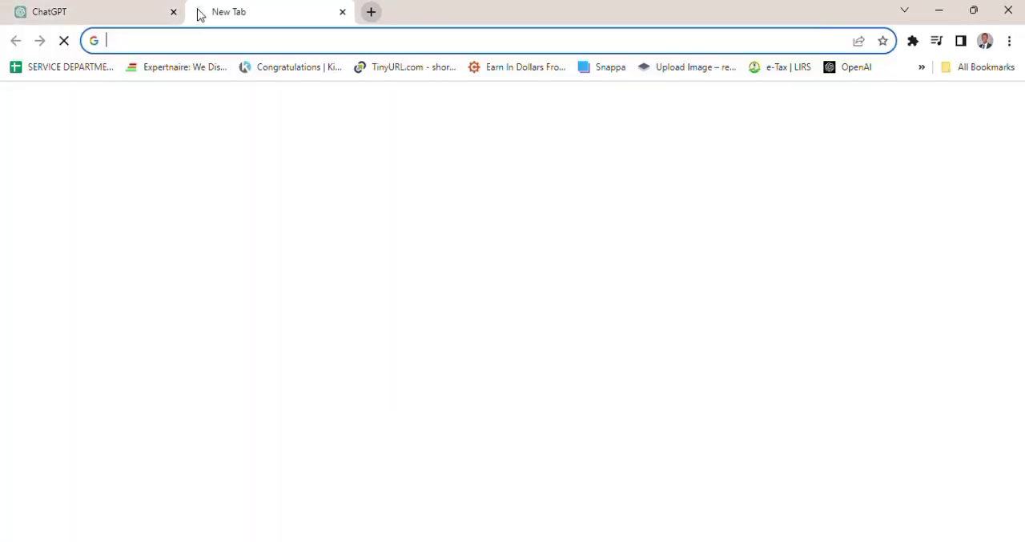
{"action": "left_click", "coordinate": [182, 44]}
{"action": "type", "text": "canva.com"}
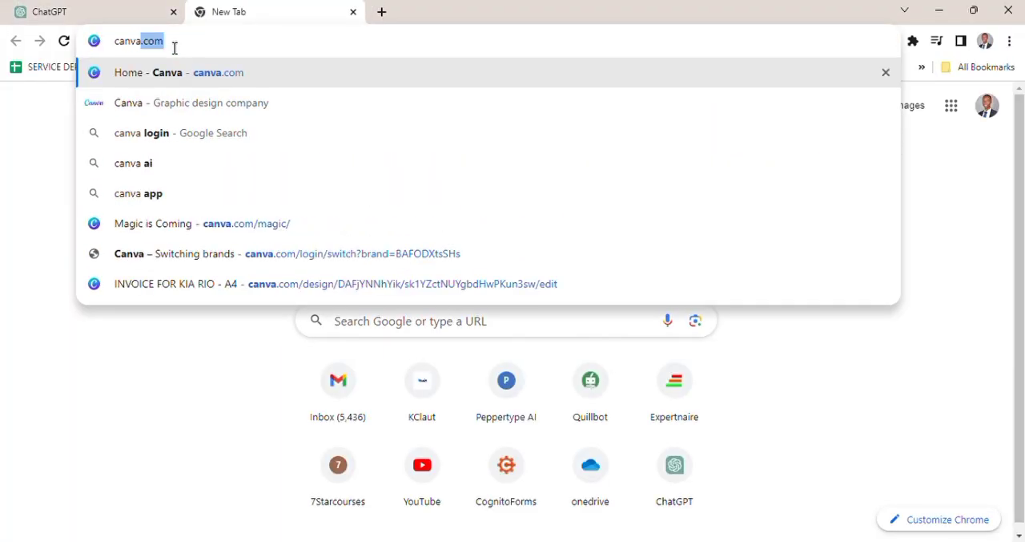
{"action": "key", "text": "Return"}
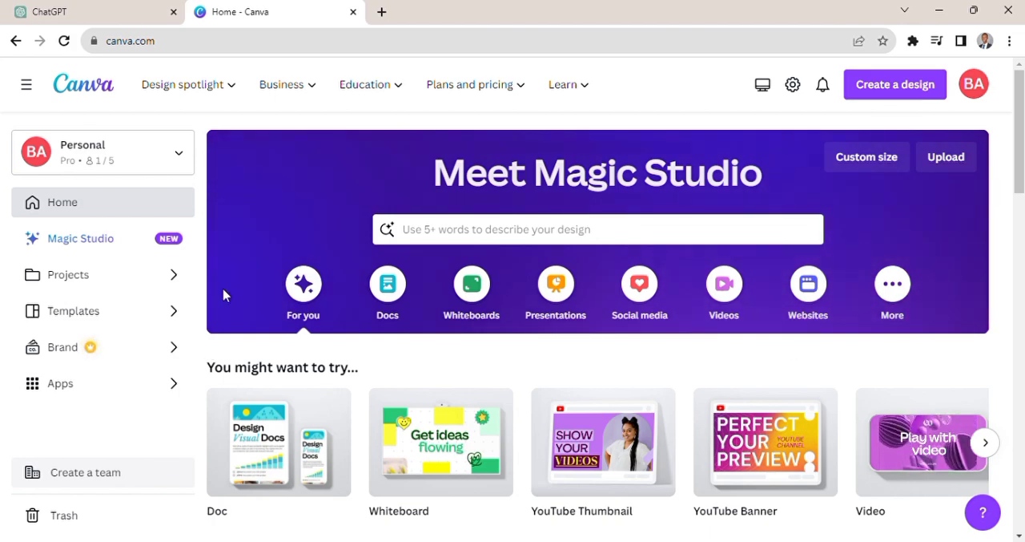
- Search the Canva templates for "youtube shorts" and create a blank design of that type
{"action": "left_click", "coordinate": [596, 237]}
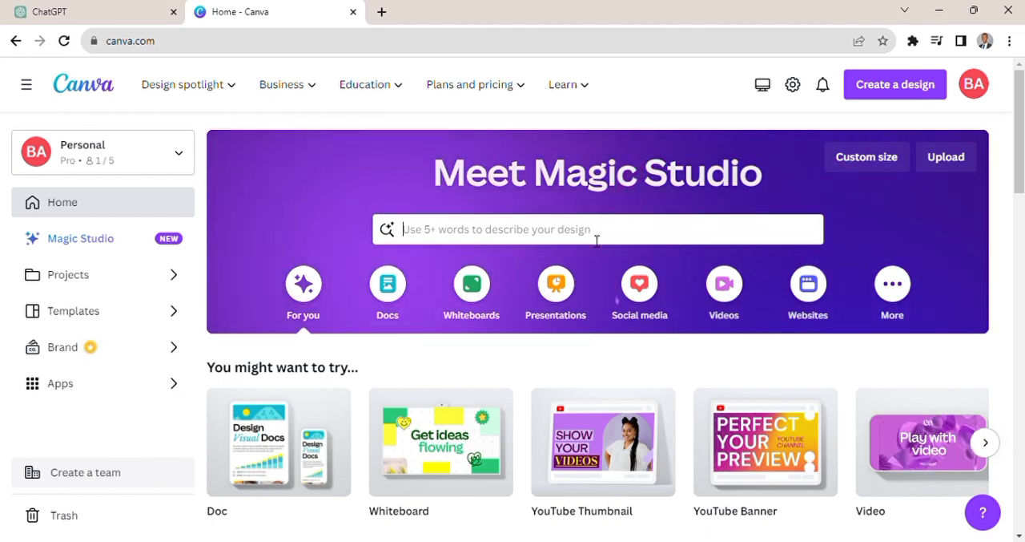
{"action": "type", "text": "youtube shorts"}
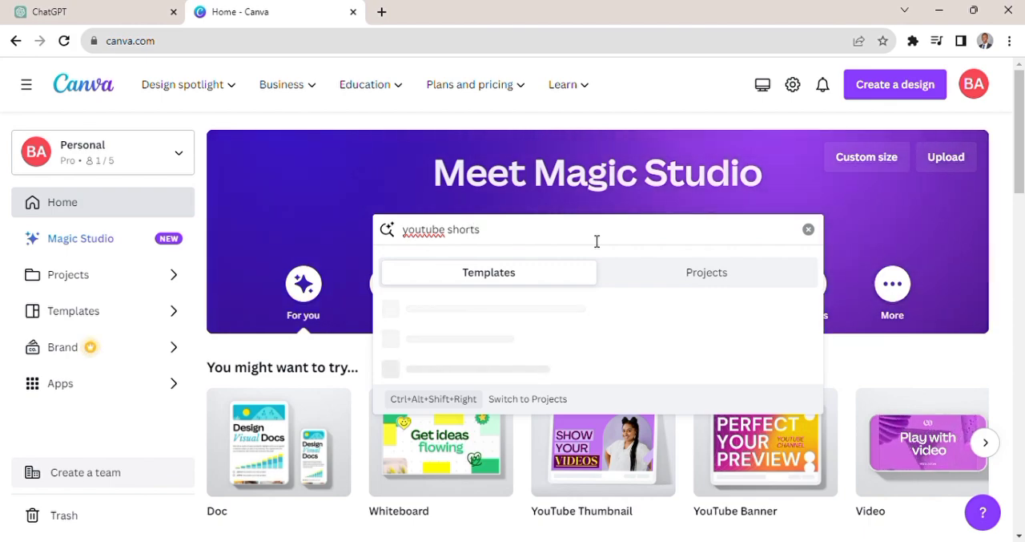
{"action": "key", "text": "Return"}
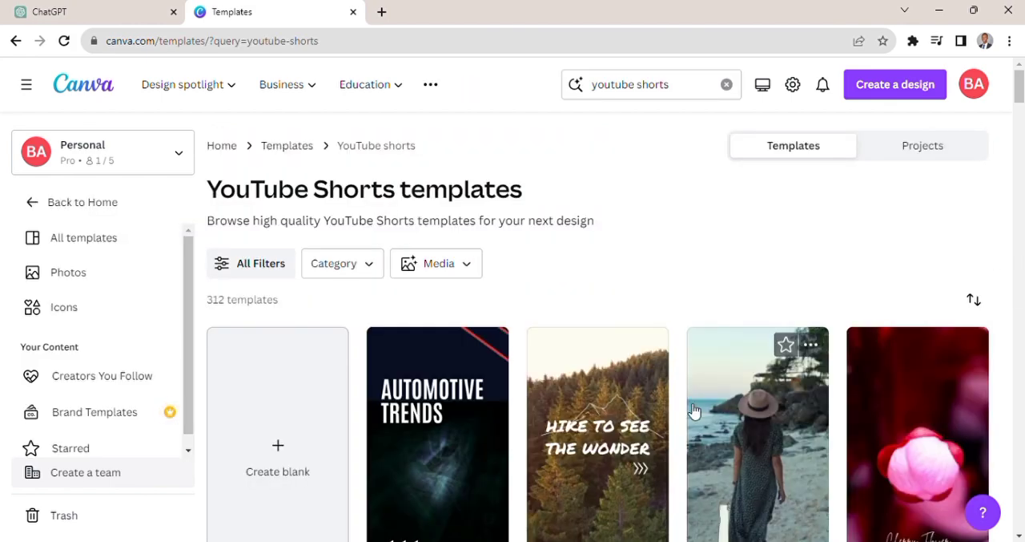
{"action": "left_click", "coordinate": [277, 417]}
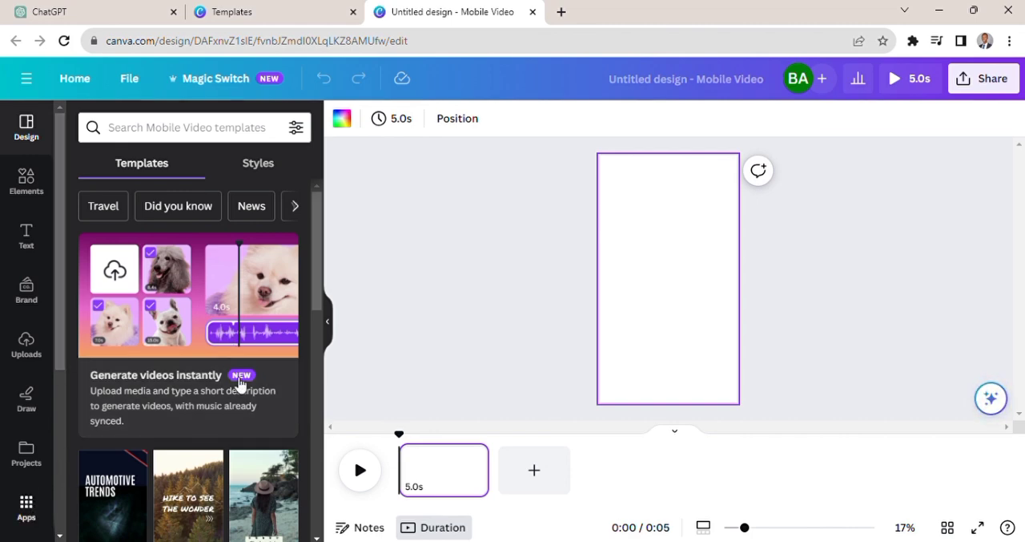
- Search the Canva apps for "Videos", clear the search, and open the Videos app from the More from Canva collection
{"action": "left_click", "coordinate": [32, 508]}
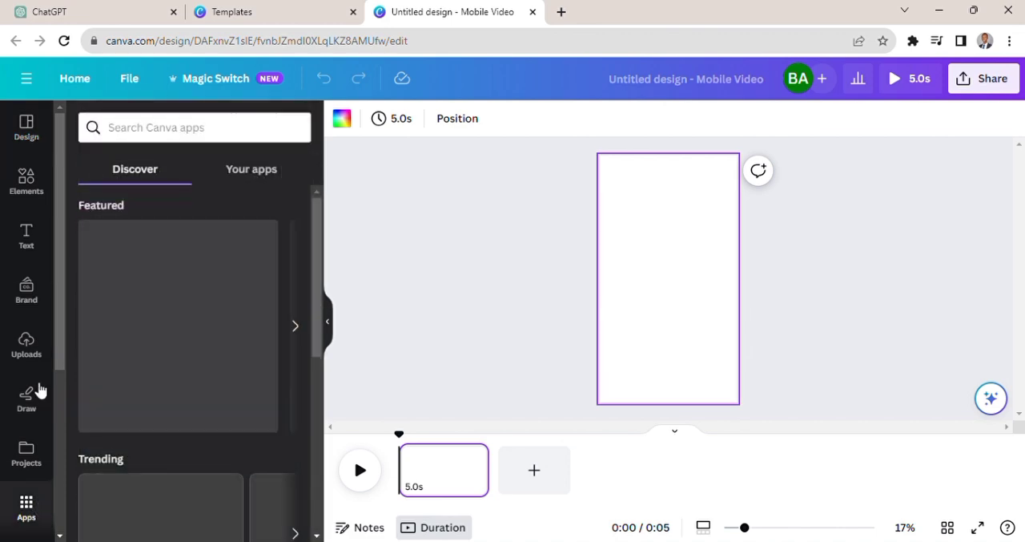
{"action": "left_click", "coordinate": [236, 128]}
{"action": "type", "text": "Videos"}
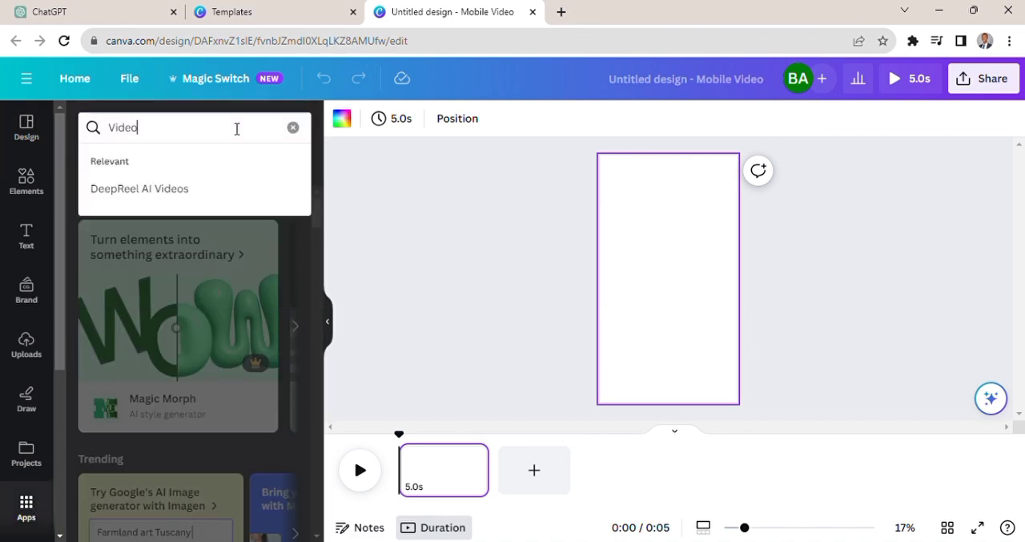
{"action": "key", "text": "Return"}
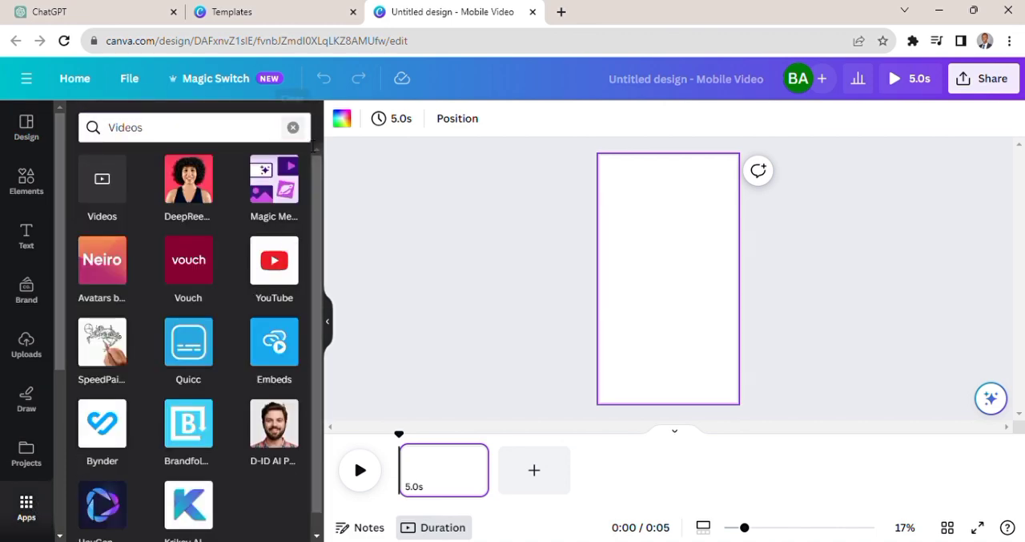
{"action": "left_click", "coordinate": [294, 129]}
{"action": "left_click_drag", "start_coordinate": [318, 218], "coordinate": [318, 248]}
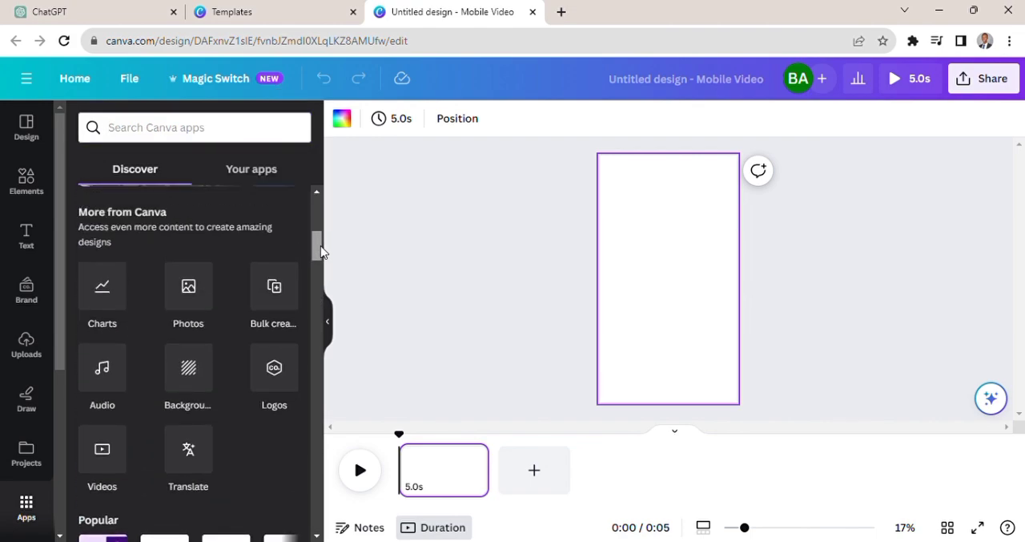
{"action": "left_click", "coordinate": [102, 474]}
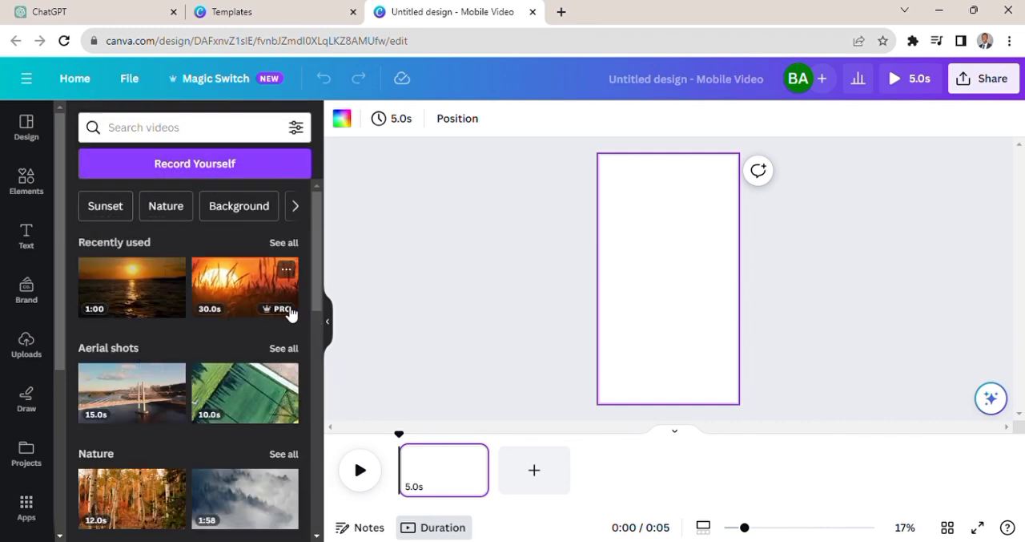
- Add the recently used 1:00 sunset-over-the-sea video to the blank page so that it fills the page
{"action": "mouse_move", "coordinate": [318, 311]}
{"action": "left_mouse_down"}
{"action": "mouse_move", "coordinate": [337, 481]}
{"action": "mouse_move", "coordinate": [313, 303]}
{"action": "left_mouse_up"}
{"action": "left_click", "coordinate": [138, 287]}
{"action": "left_click_drag", "start_coordinate": [138, 285], "coordinate": [608, 216]}
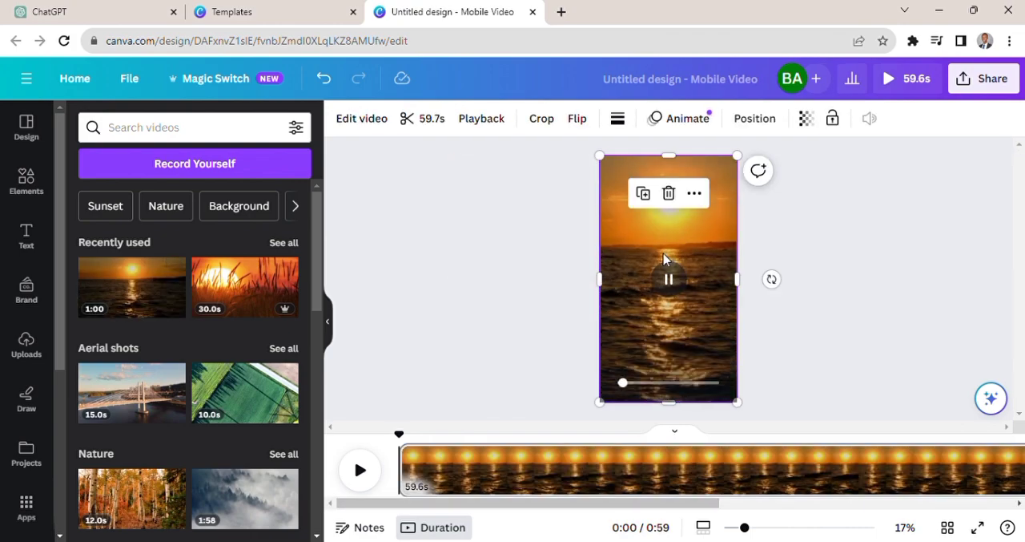
{"action": "left_click", "coordinate": [789, 231]}
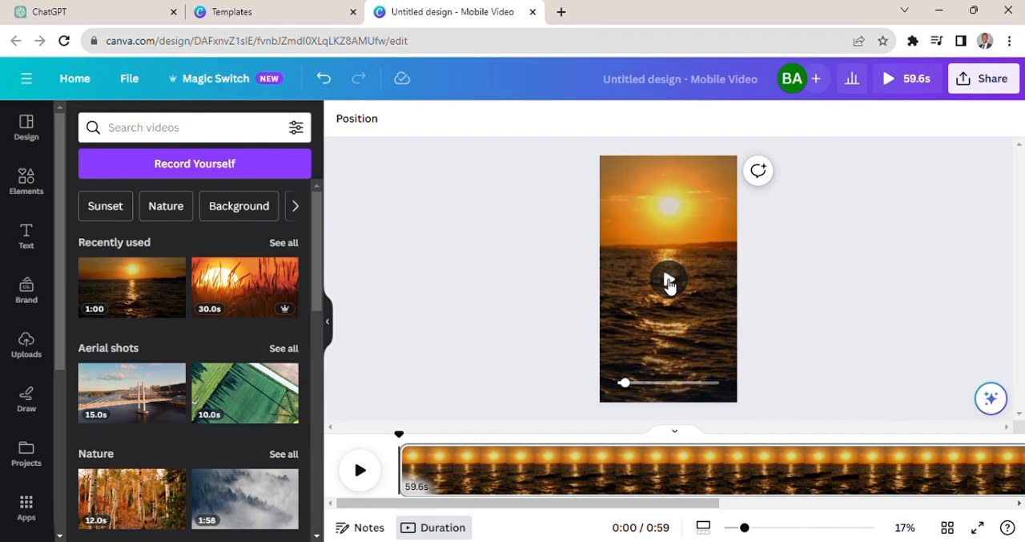
- Trim the end of the sunset video so the clip lasts 6.0 seconds
{"action": "left_click", "coordinate": [653, 477]}
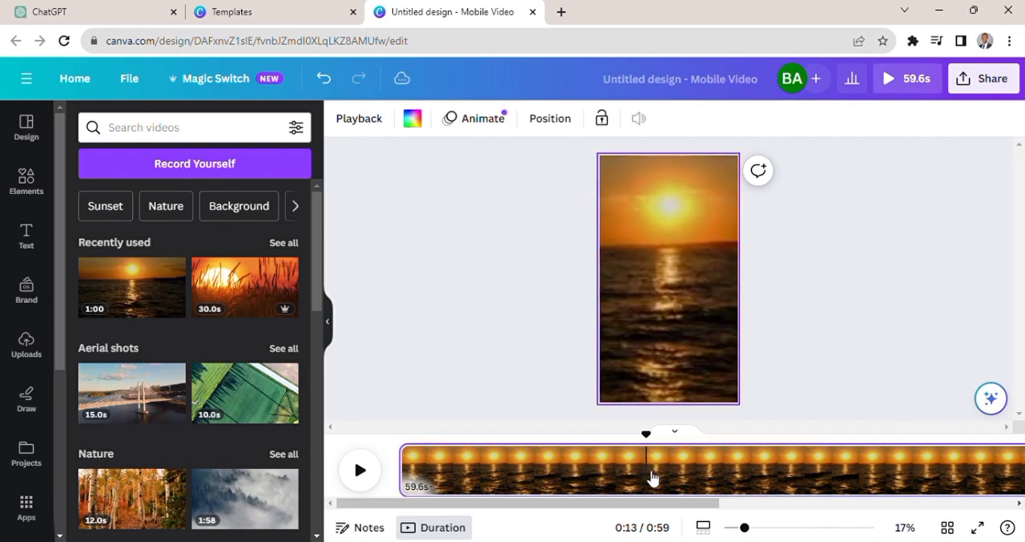
{"action": "left_click", "coordinate": [661, 293]}
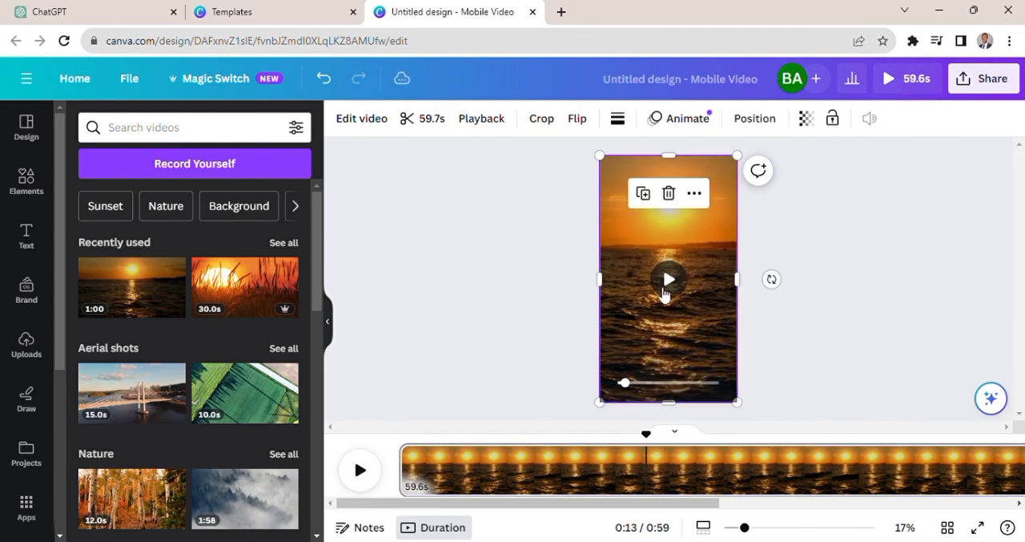
{"action": "left_click", "coordinate": [414, 120]}
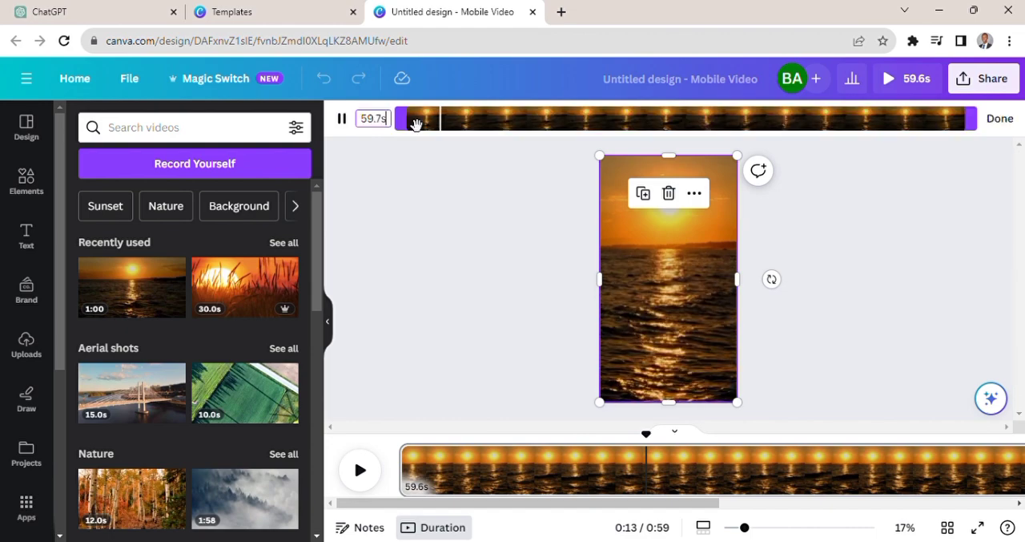
{"action": "left_click_drag", "start_coordinate": [978, 126], "coordinate": [479, 130]}
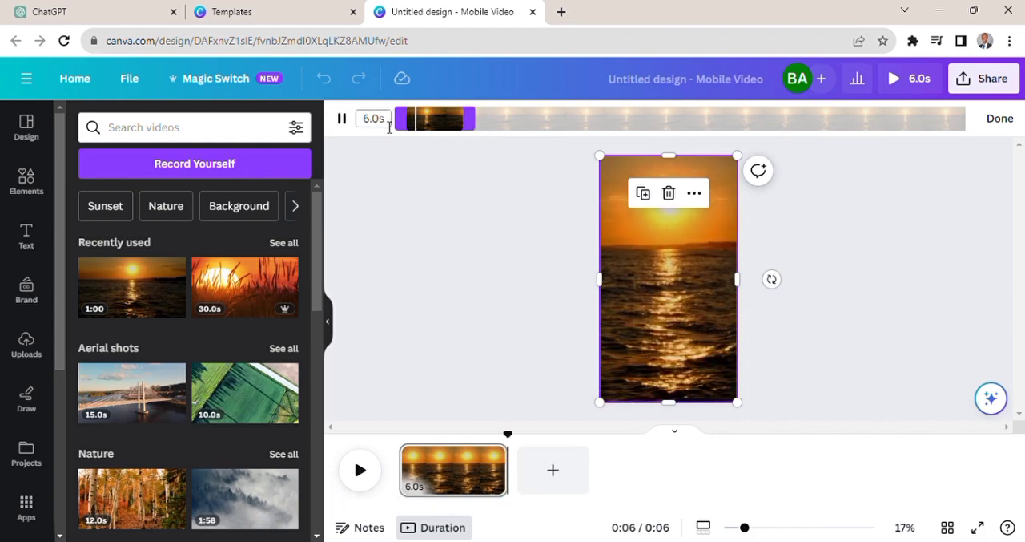
{"action": "left_click", "coordinate": [491, 301]}
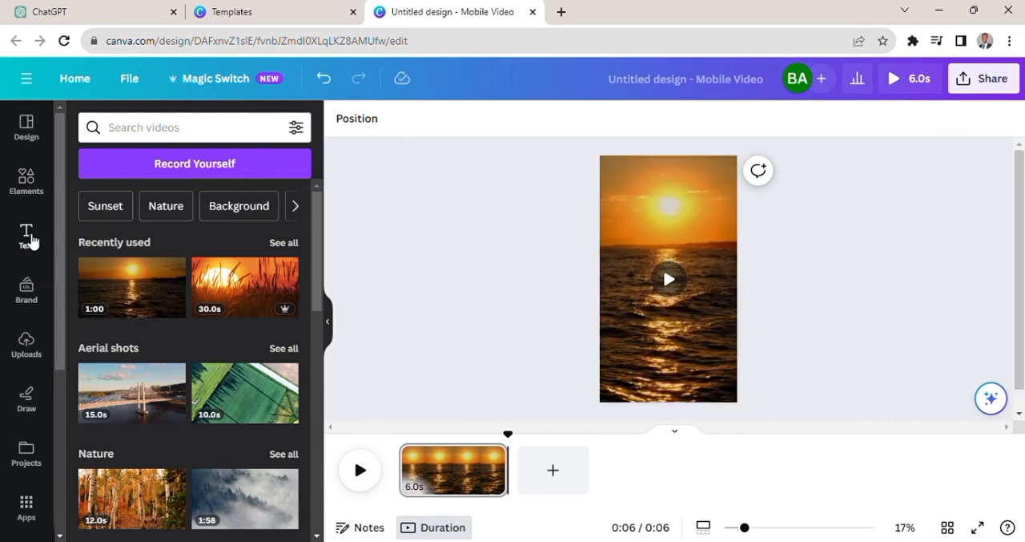
- Add a heading over the sunset video and set its font size to 72
{"action": "left_click", "coordinate": [26, 236]}
{"action": "left_click_drag", "start_coordinate": [172, 252], "coordinate": [729, 261]}
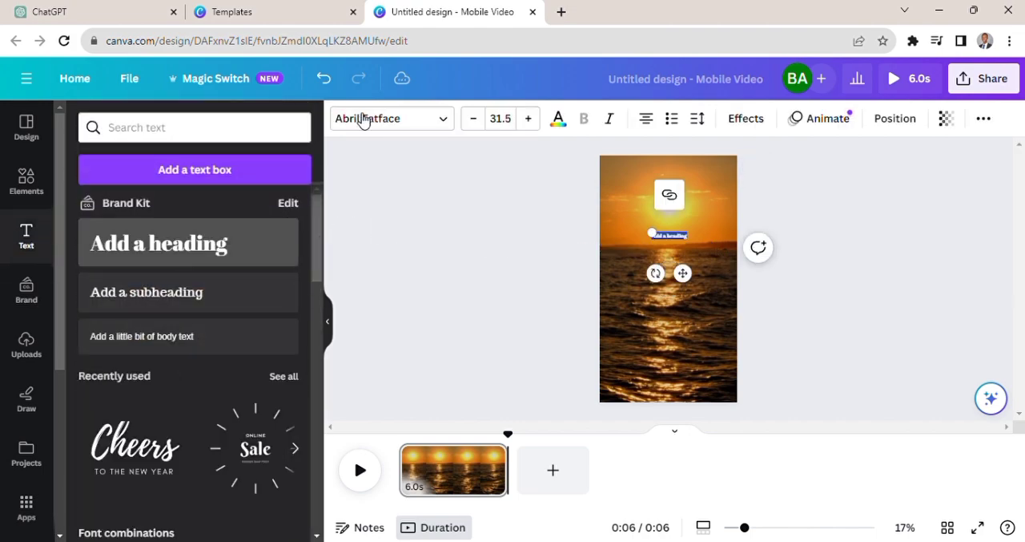
{"action": "left_click", "coordinate": [514, 120]}
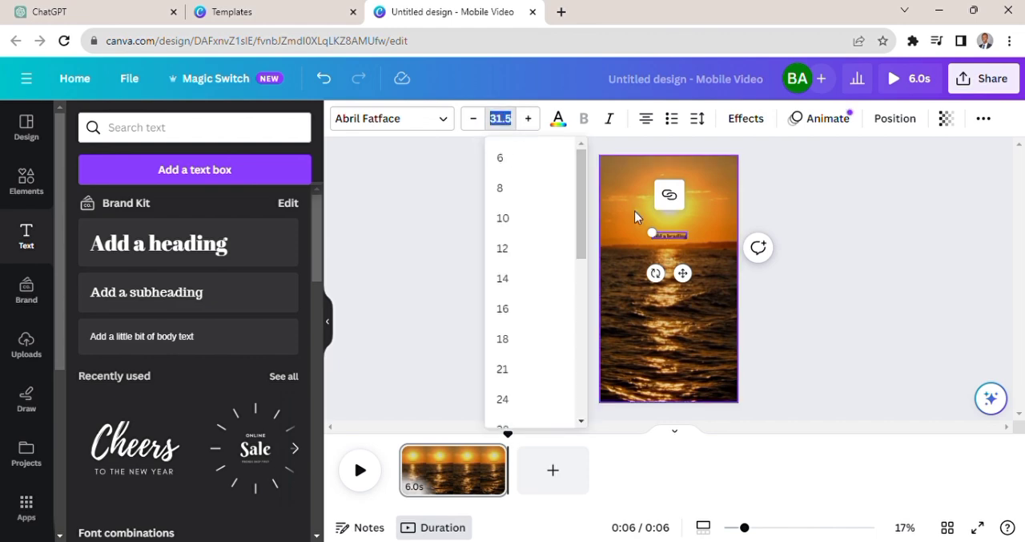
{"action": "left_click_drag", "start_coordinate": [581, 230], "coordinate": [585, 384]}
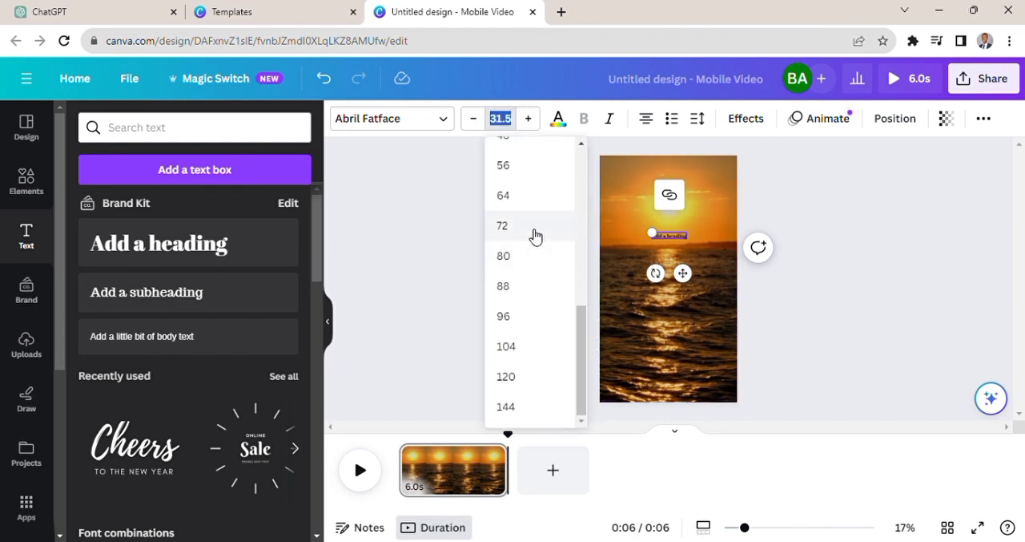
{"action": "left_click", "coordinate": [509, 227]}
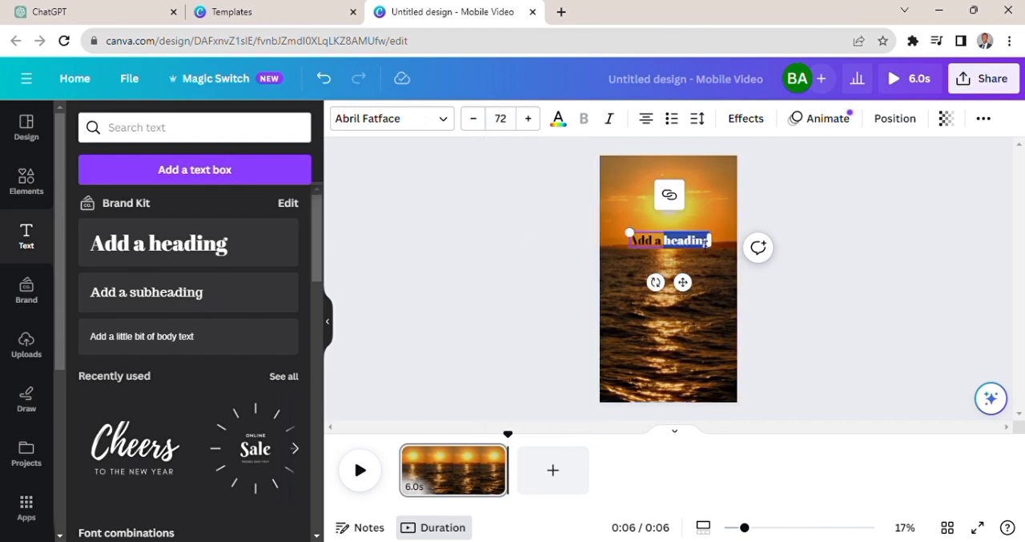
- Replace the heading's text with "TOPIC" and set its font size to 80
{"action": "type", "text": "TOI"}
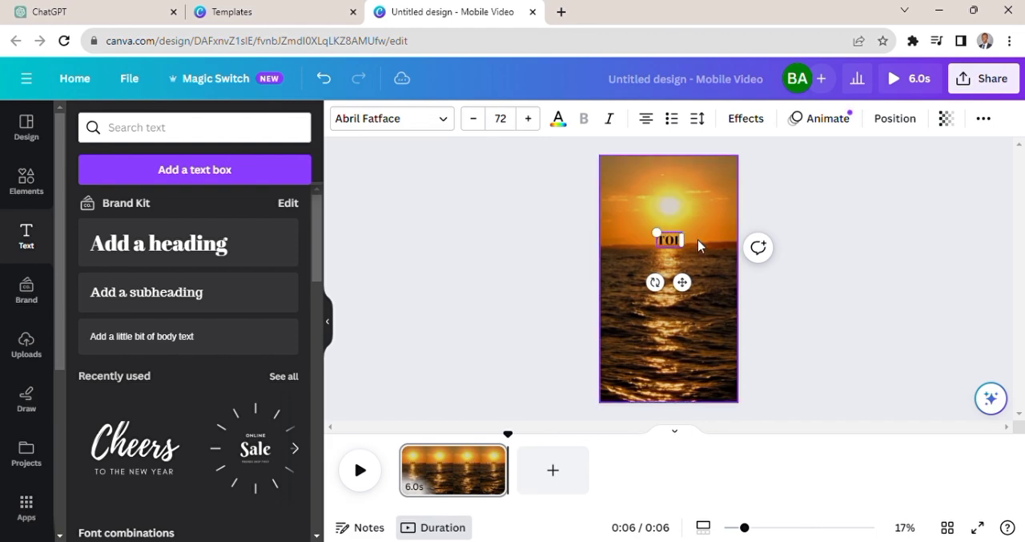
{"action": "type", "text": "IC"}
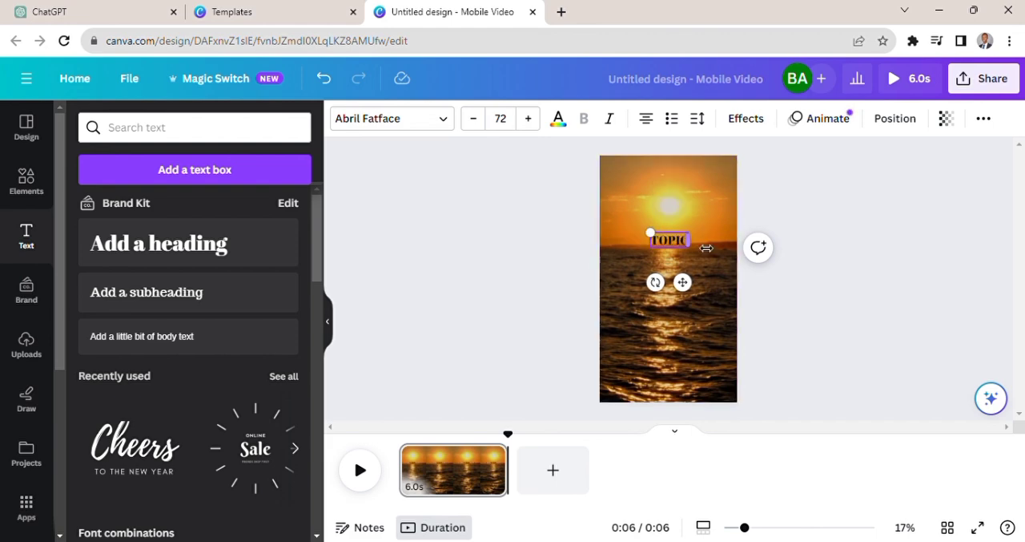
{"action": "left_click", "coordinate": [705, 248]}
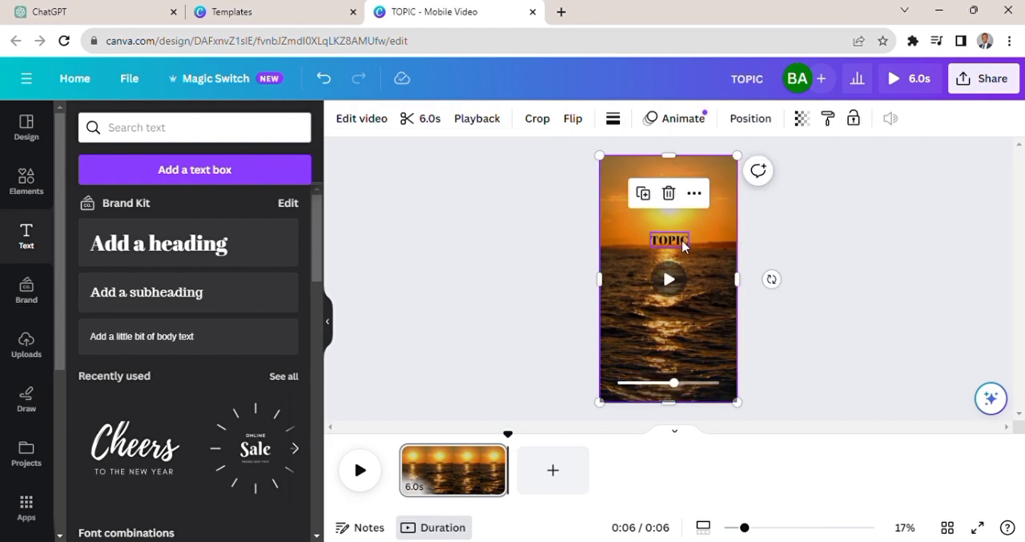
{"action": "left_click", "coordinate": [684, 244]}
{"action": "left_click", "coordinate": [504, 118]}
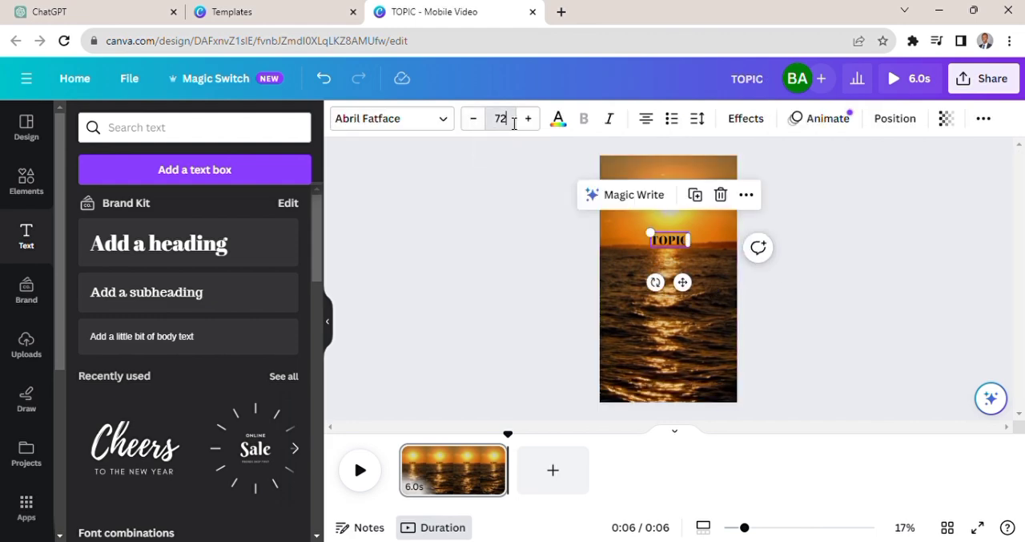
{"action": "type", "text": "80"}
{"action": "key", "text": "Return"}
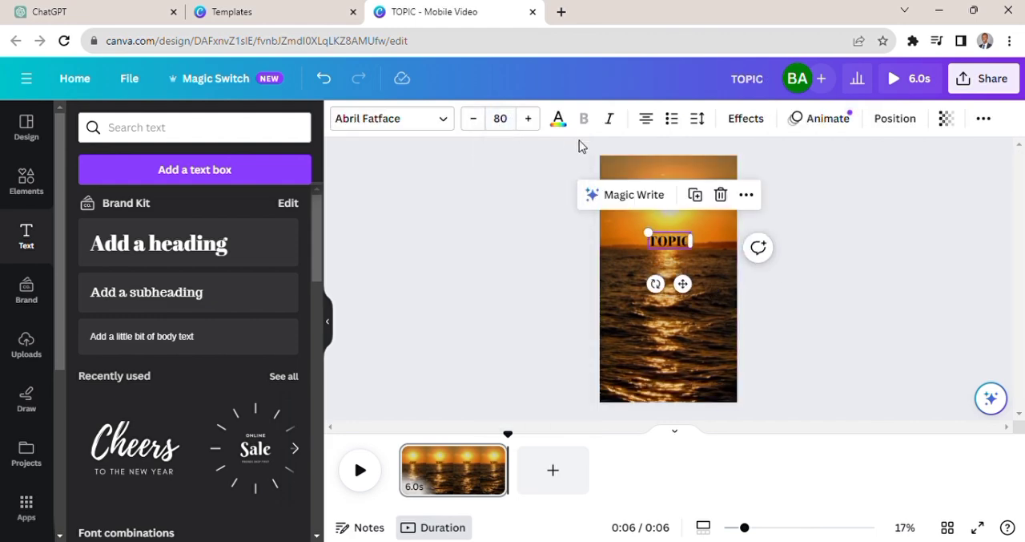
- Move the TOPIC heading up over the sun and try to change its text color
{"action": "double_click", "coordinate": [685, 245]}
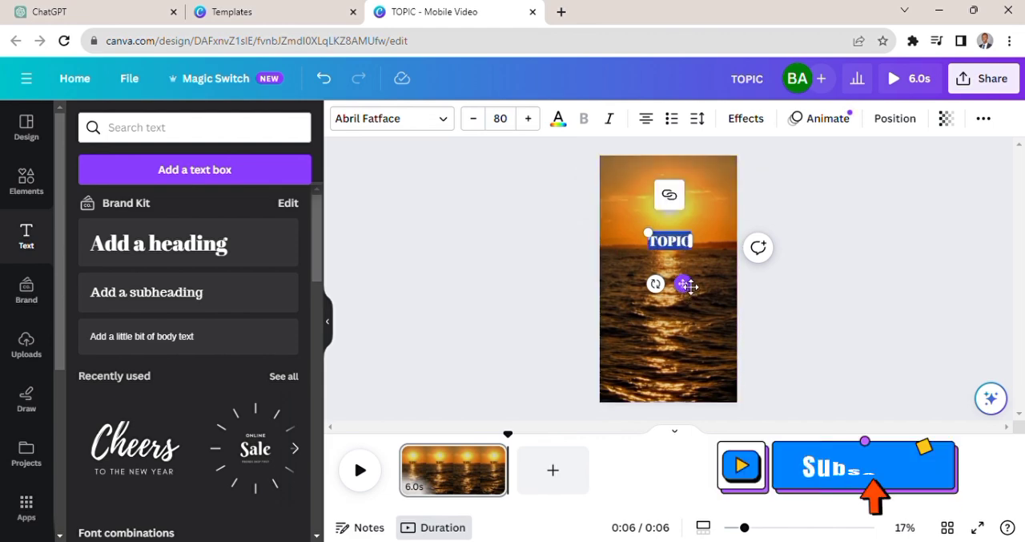
{"action": "left_click_drag", "start_coordinate": [690, 281], "coordinate": [686, 261]}
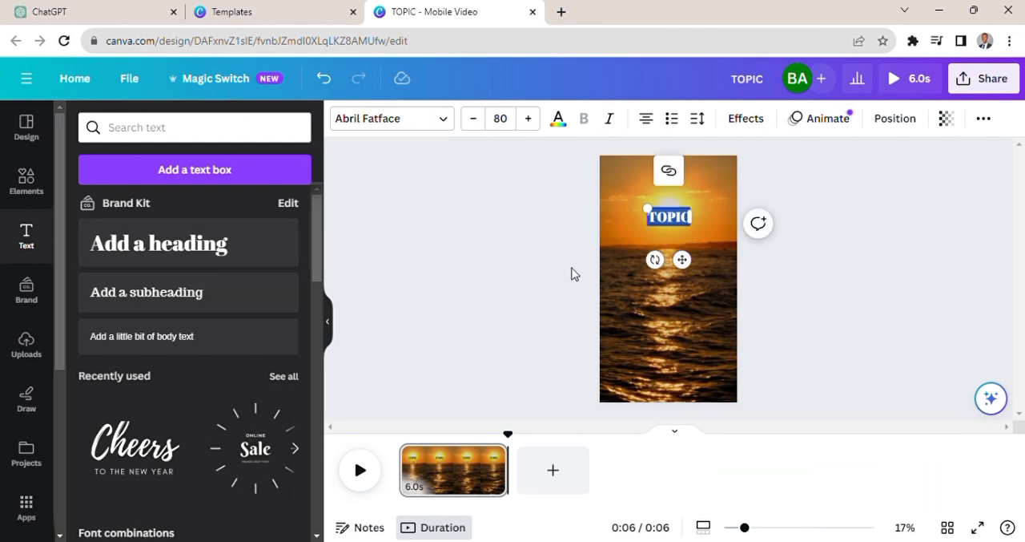
{"action": "left_click", "coordinate": [561, 124]}
{"action": "left_click", "coordinate": [164, 208]}
{"action": "left_click", "coordinate": [841, 230]}
- Apply the Background text effect to the TOPIC heading
{"action": "left_click", "coordinate": [663, 266]}
{"action": "left_click", "coordinate": [669, 217]}
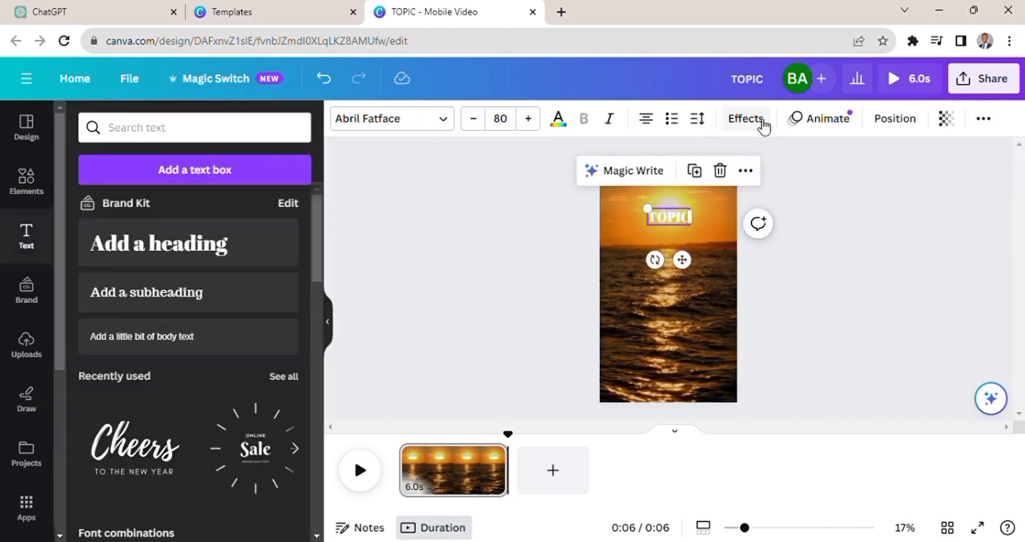
{"action": "left_click", "coordinate": [763, 124]}
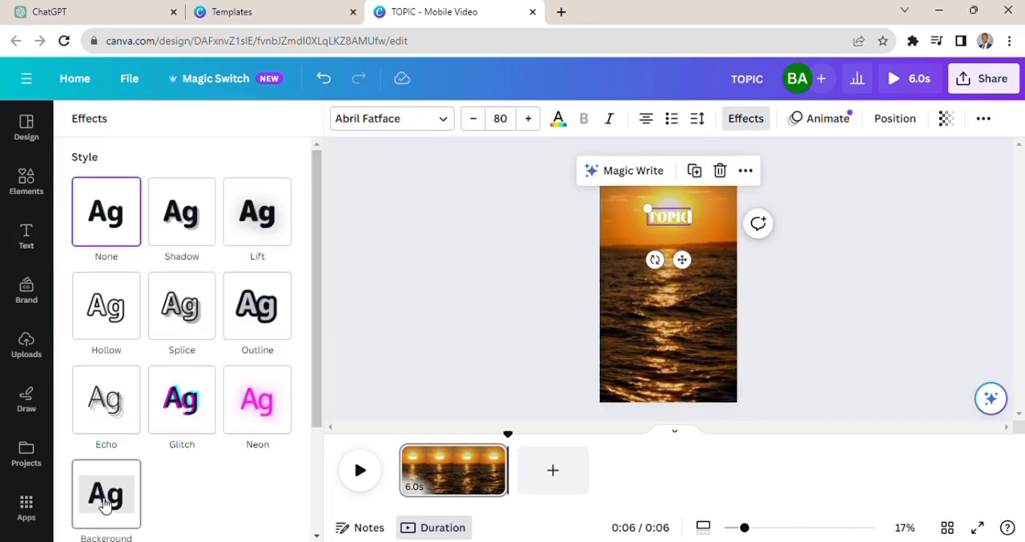
{"action": "left_click_drag", "start_coordinate": [317, 368], "coordinate": [313, 393]}
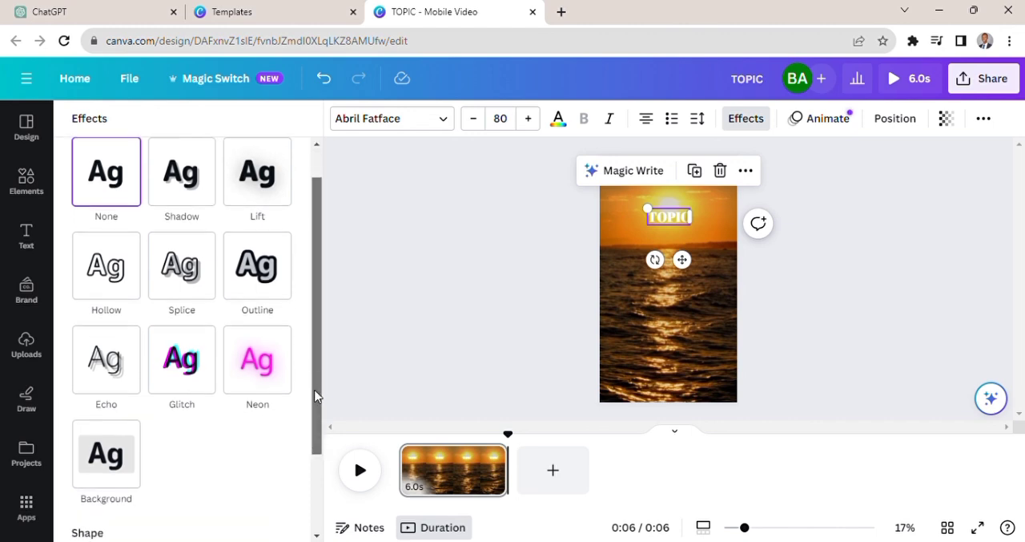
{"action": "left_click", "coordinate": [110, 476]}
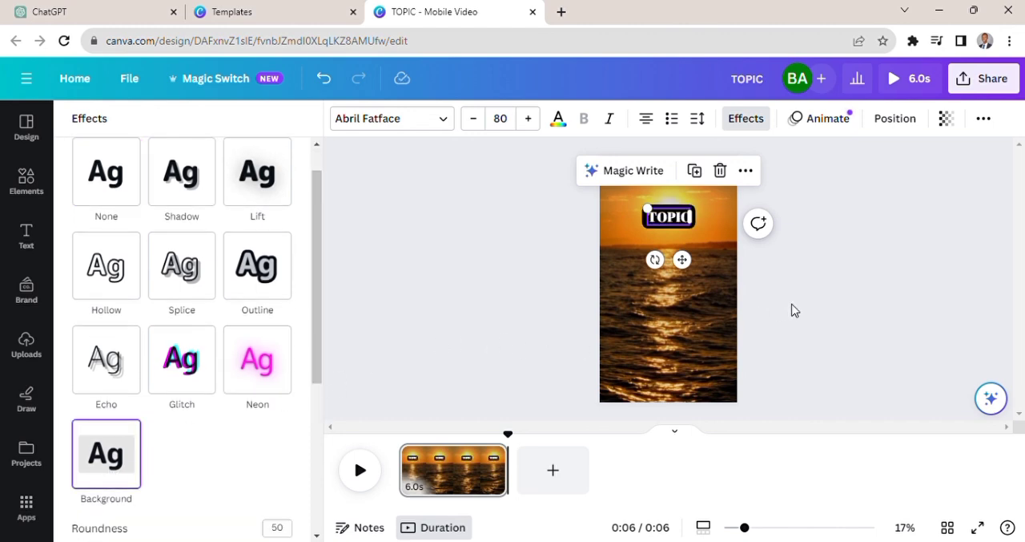
{"action": "left_click", "coordinate": [796, 311]}
{"action": "left_click", "coordinate": [729, 268]}
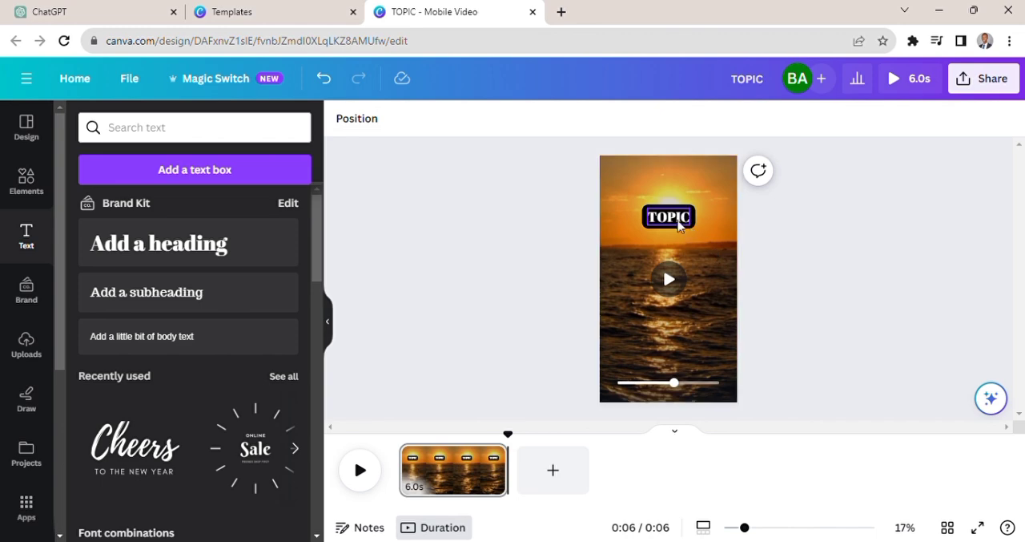
- Change the TOPIC heading's font to Alatsi
{"action": "left_click", "coordinate": [681, 227]}
{"action": "left_click", "coordinate": [453, 125]}
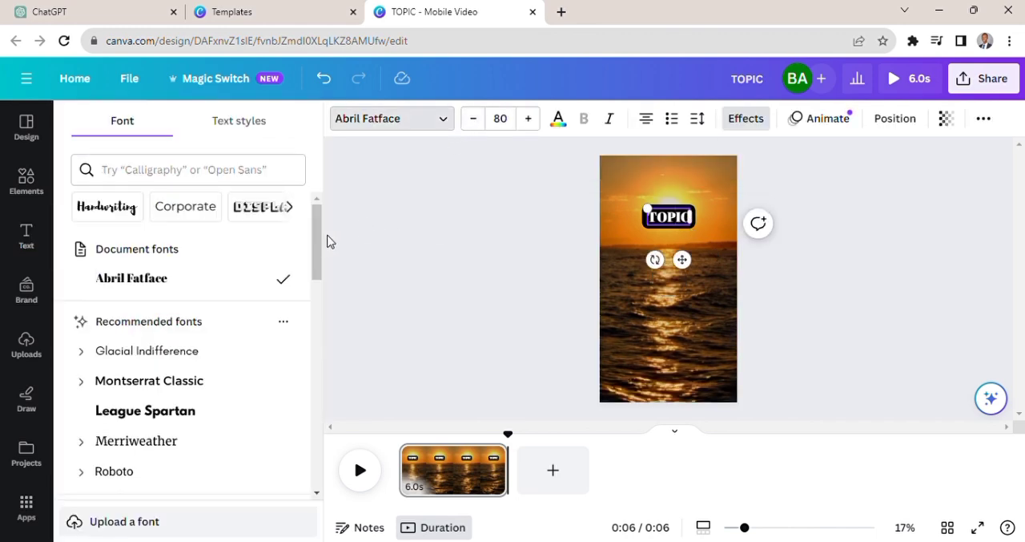
{"action": "left_click_drag", "start_coordinate": [315, 251], "coordinate": [335, 313]}
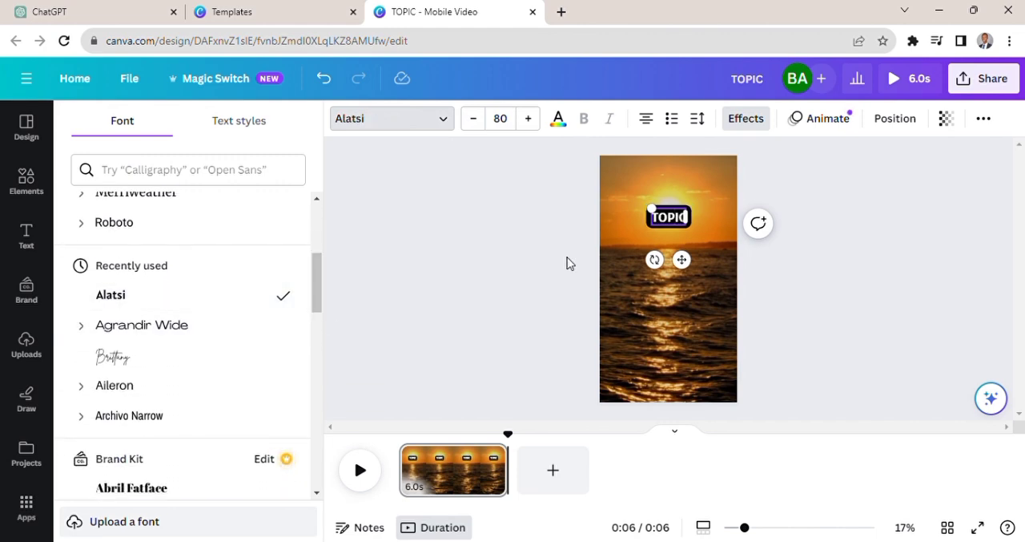
{"action": "left_click", "coordinate": [810, 283]}
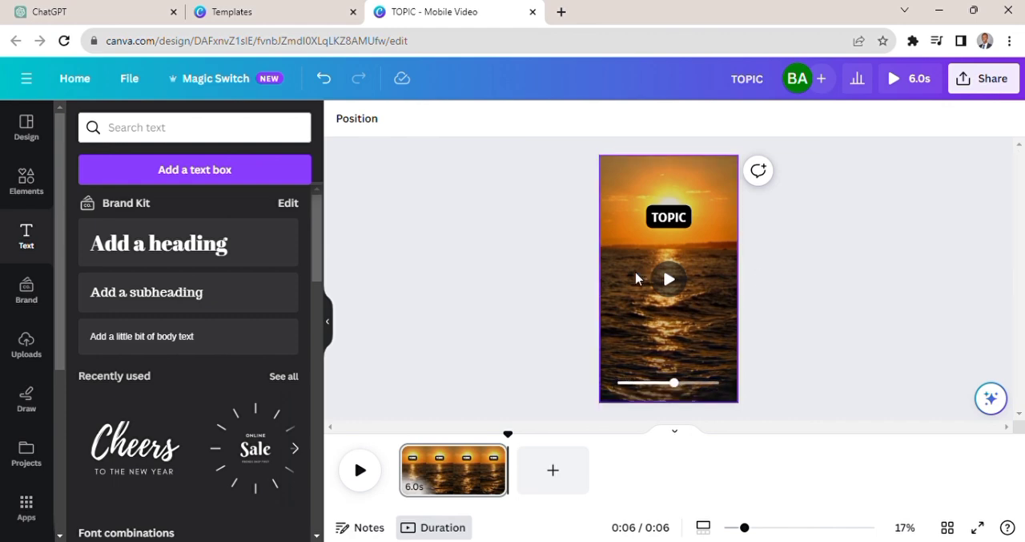
- Duplicate the TOPIC heading and place the copy directly below it, just under the horizon
{"action": "left_click", "coordinate": [665, 229]}
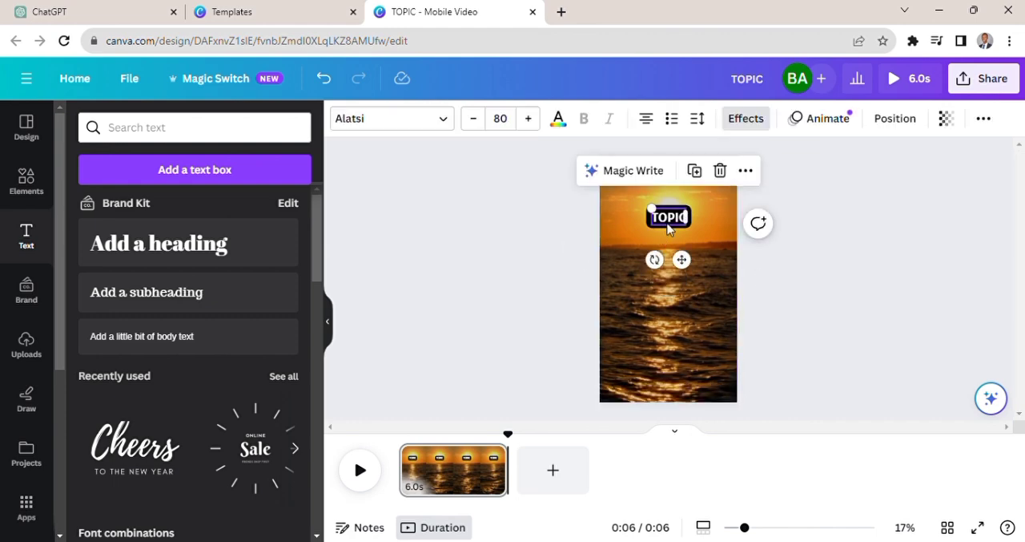
{"action": "left_click", "coordinate": [695, 173]}
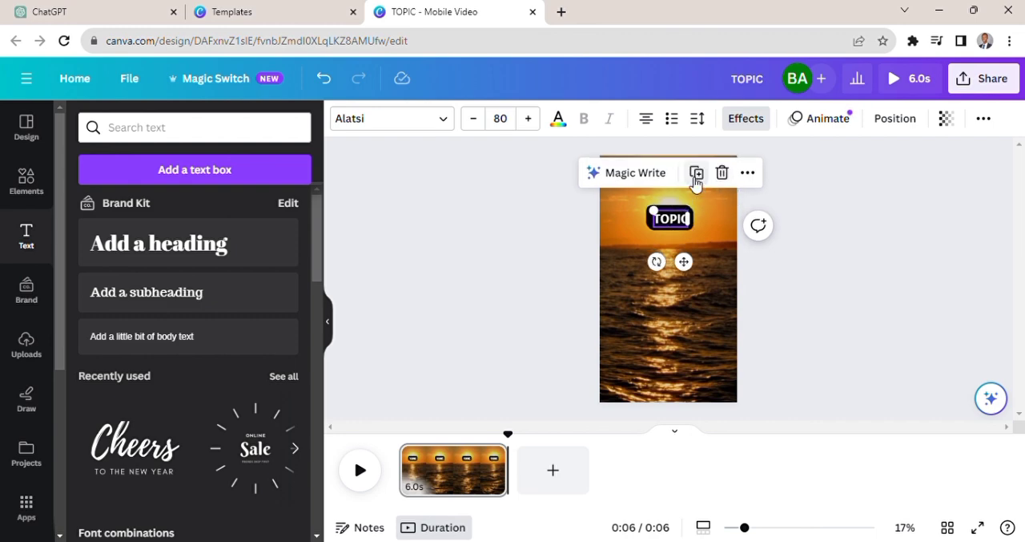
{"action": "left_click_drag", "start_coordinate": [694, 273], "coordinate": [689, 329]}
- Replace the duplicated heading's text with "Part 1"
{"action": "double_click", "coordinate": [677, 272]}
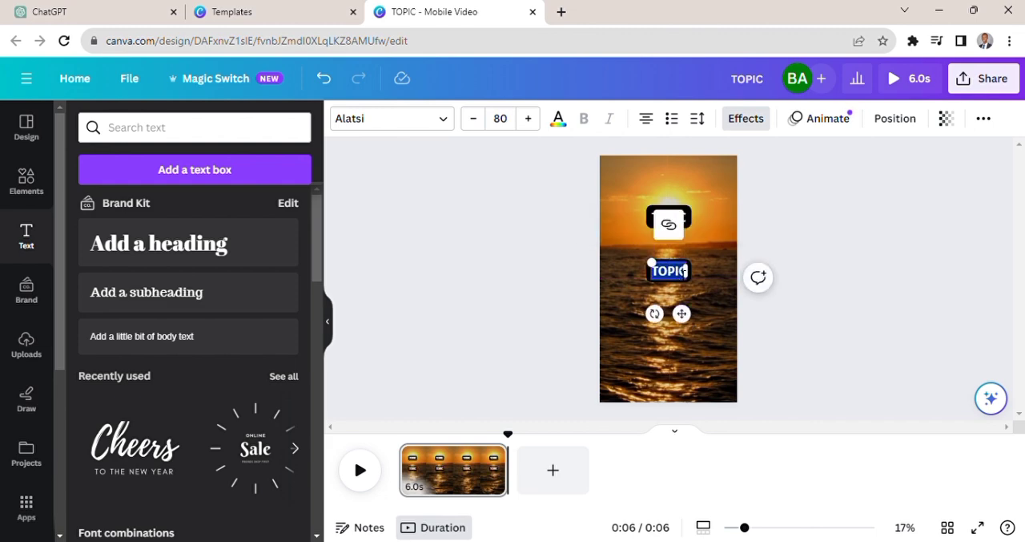
{"action": "type", "text": "P"}
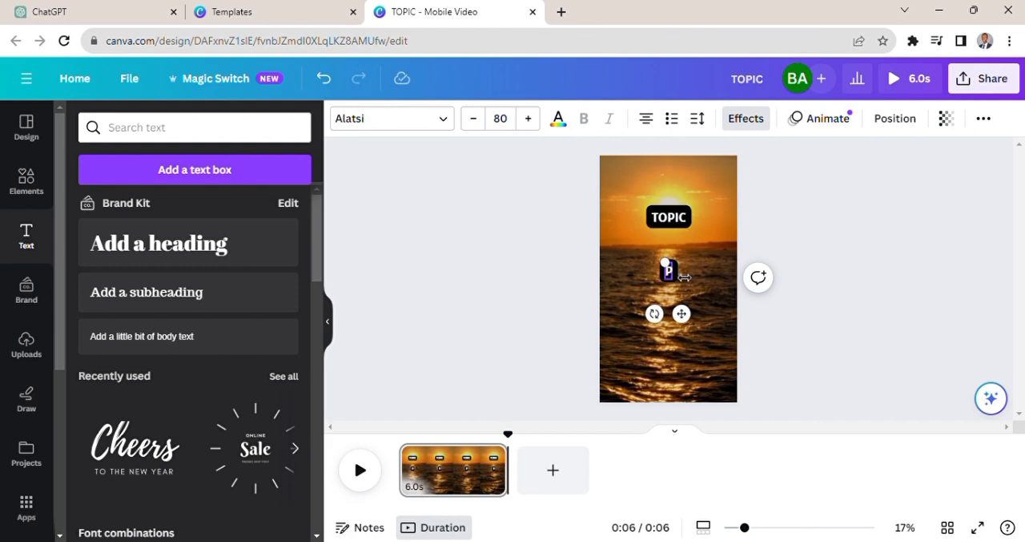
{"action": "type", "text": "art"}
{"action": "key", "text": "BackSpace"}
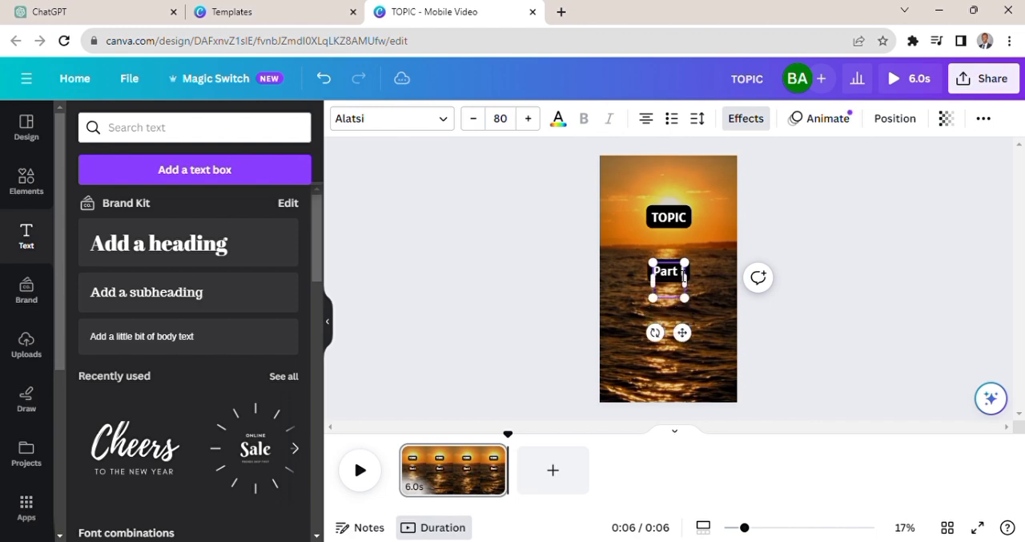
{"action": "left_click", "coordinate": [702, 268]}
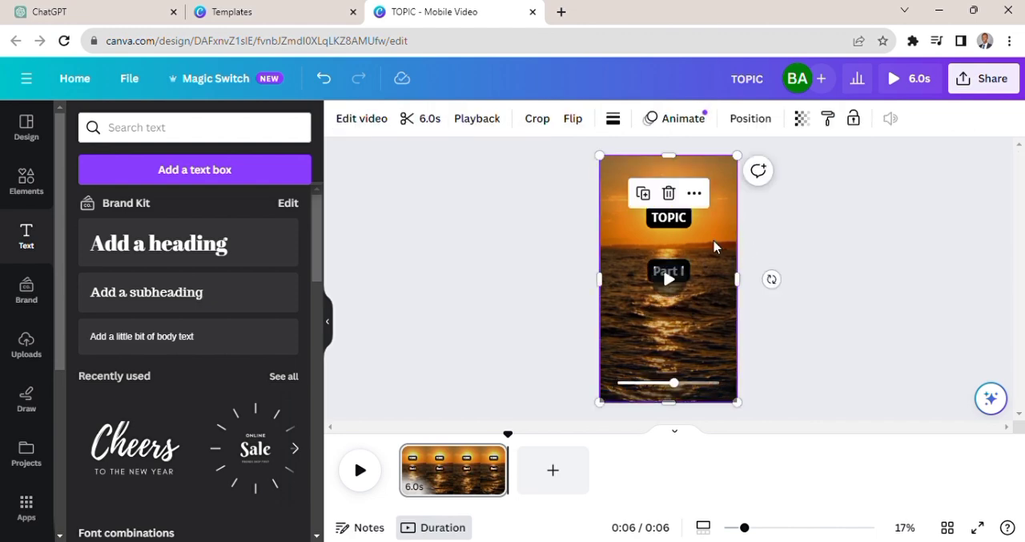
{"action": "left_click", "coordinate": [753, 238]}
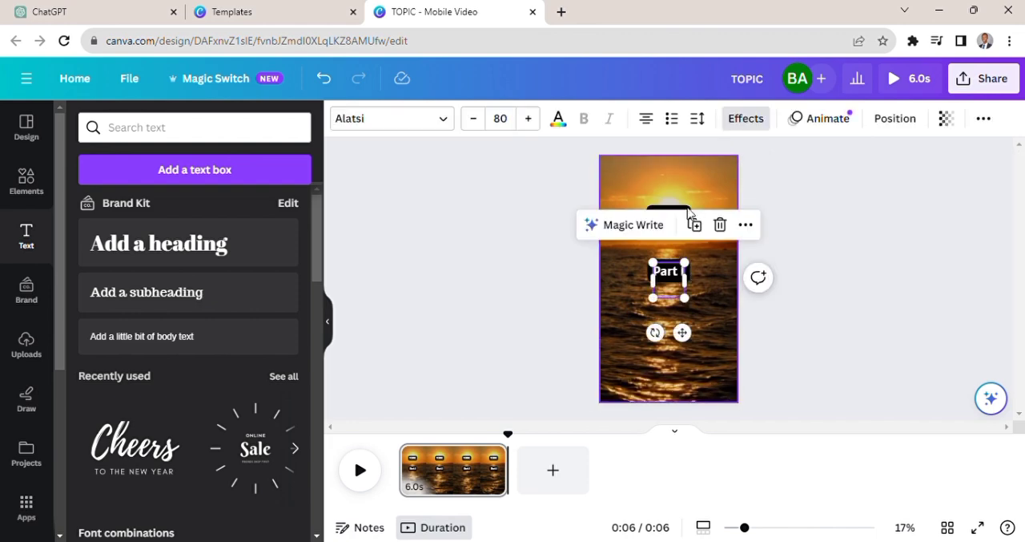
- Place a duplicate of the Part 1 text beneath it and change the copy's text to "Part 2"
{"action": "left_click_drag", "start_coordinate": [684, 335], "coordinate": [695, 384]}
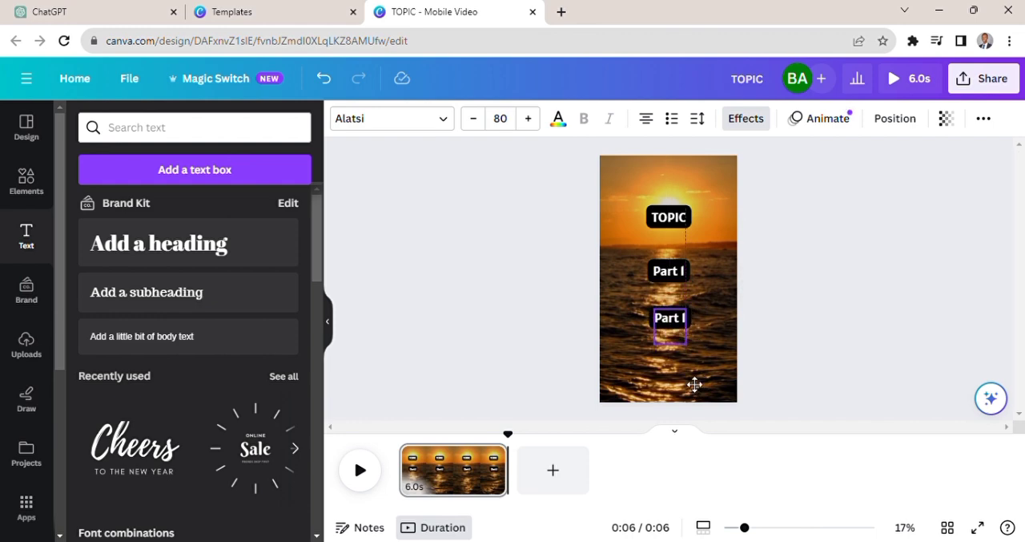
{"action": "double_click", "coordinate": [682, 322]}
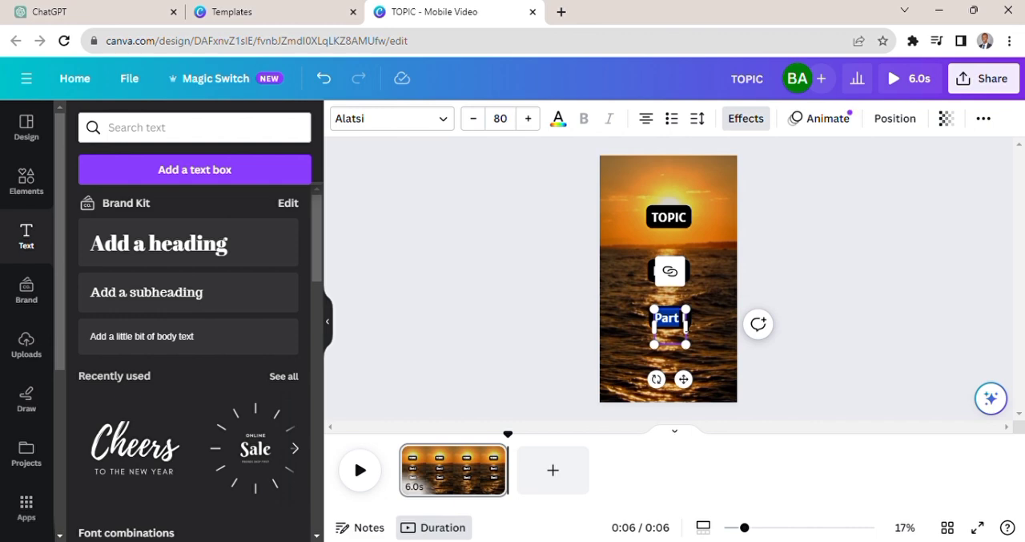
{"action": "type", "text": "Part 2"}
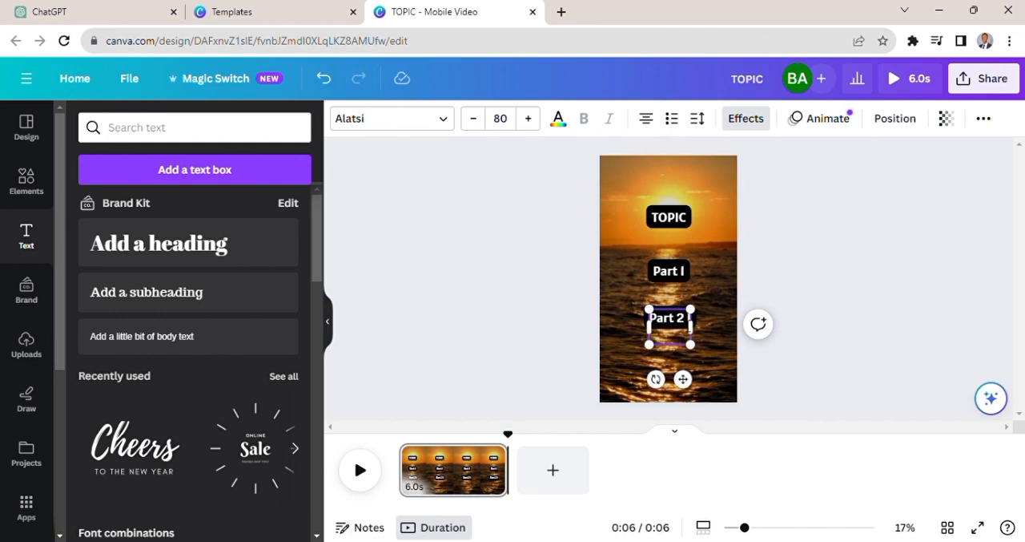
{"action": "left_click", "coordinate": [841, 335]}
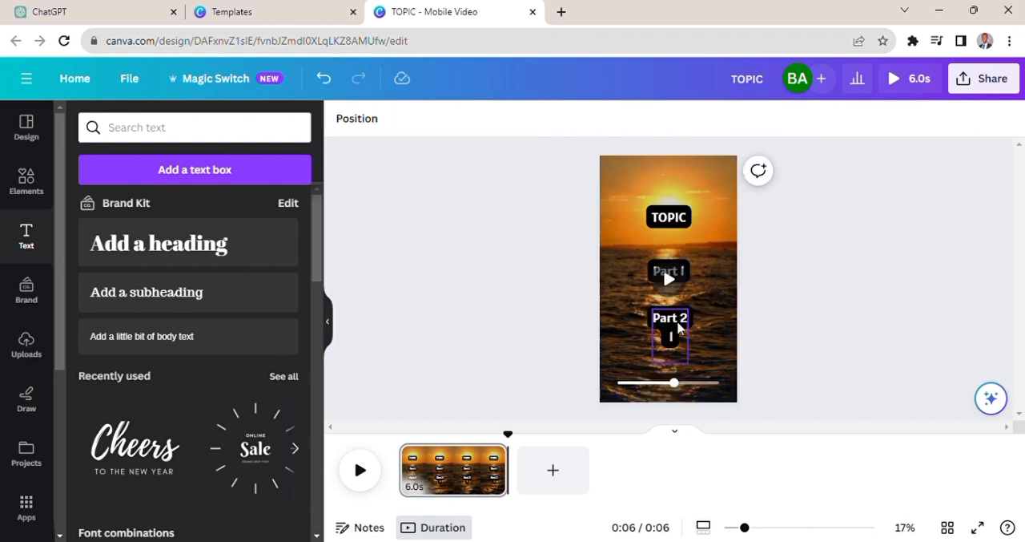
{"action": "left_click", "coordinate": [679, 327]}
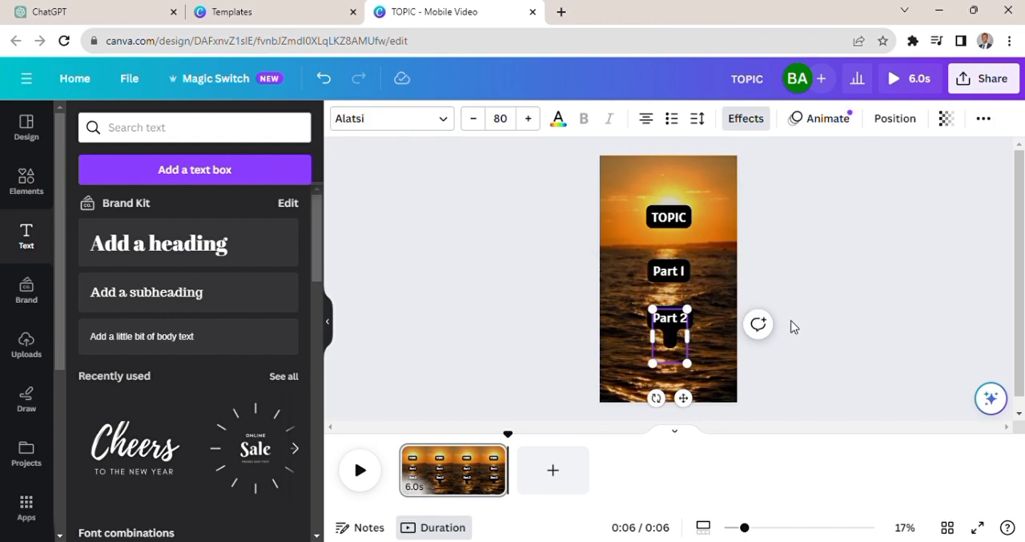
{"action": "left_click", "coordinate": [841, 285]}
{"action": "left_click", "coordinate": [670, 330]}
{"action": "key", "text": "BackSpace"}
{"action": "left_click", "coordinate": [771, 293]}
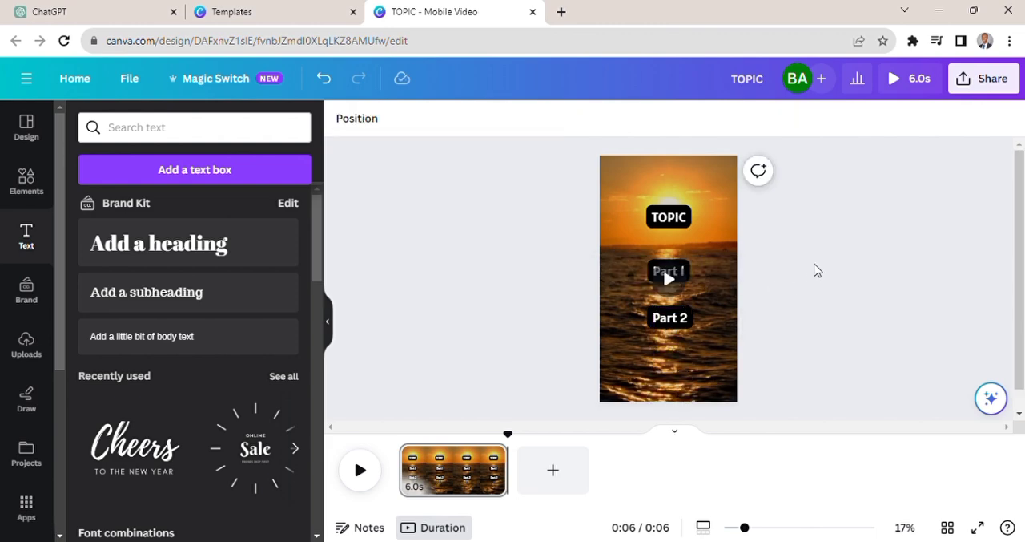
- Widen the Part 1 text box on both sides so it spans most of the video's width
{"action": "left_click", "coordinate": [670, 272]}
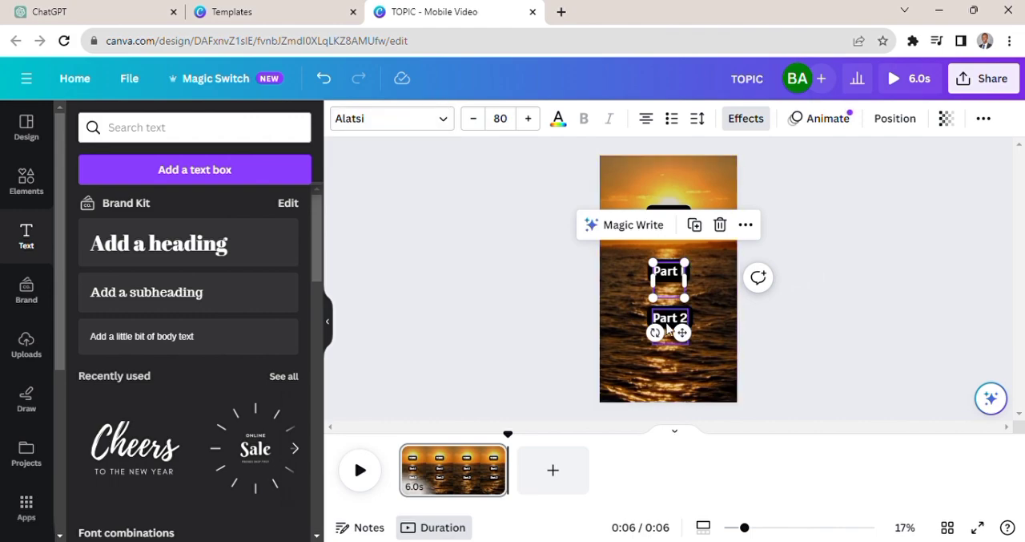
{"action": "left_click", "coordinate": [819, 320]}
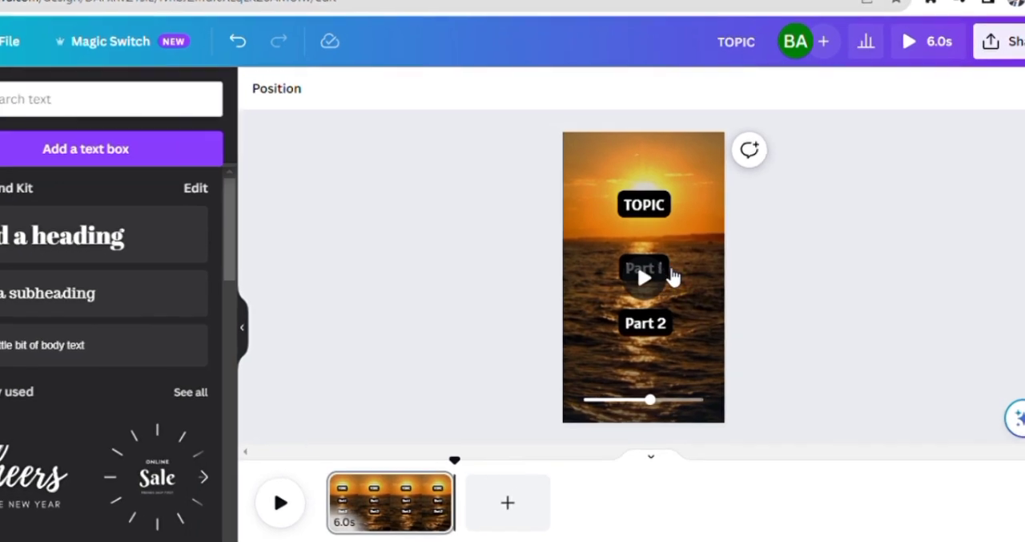
{"action": "left_click", "coordinate": [668, 272]}
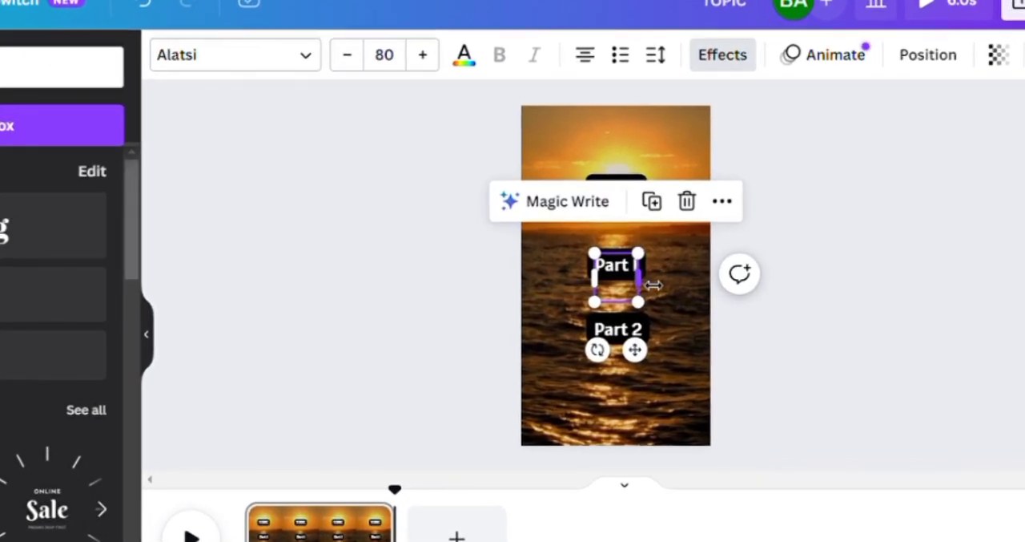
{"action": "left_click_drag", "start_coordinate": [637, 284], "coordinate": [695, 291]}
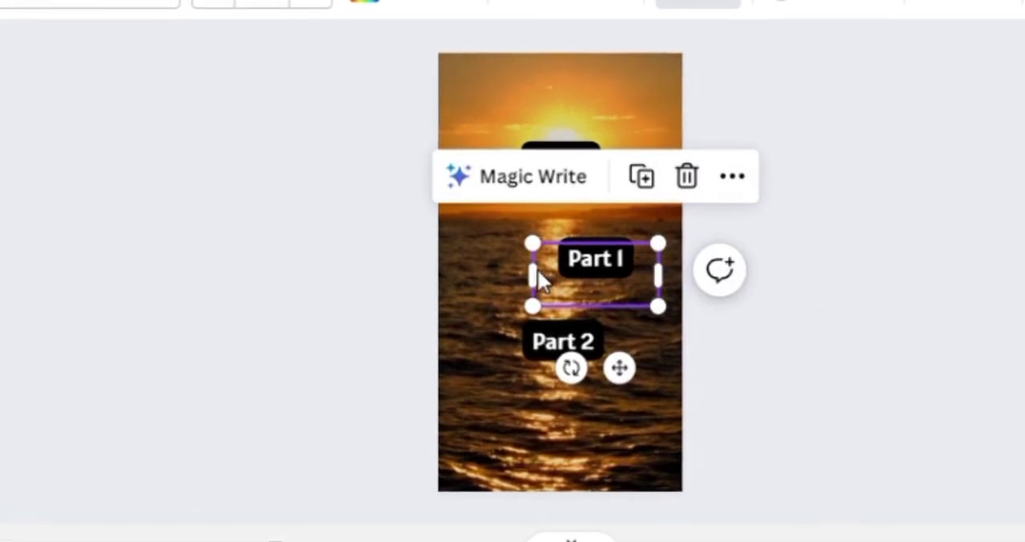
{"action": "left_click_drag", "start_coordinate": [542, 275], "coordinate": [447, 306]}
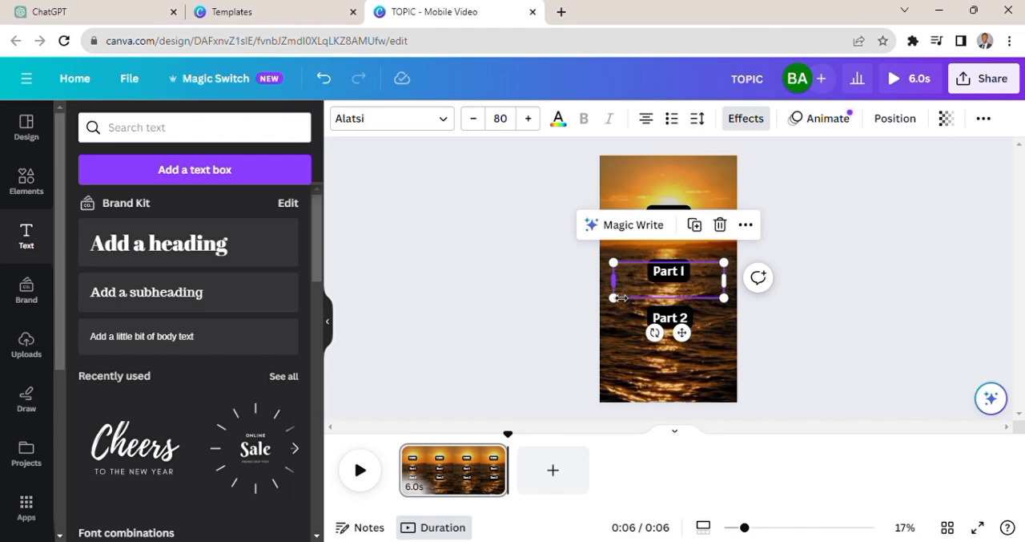
- Widen the Part 2 text box on both sides to match the width of the Part 1 box
{"action": "left_click", "coordinate": [674, 321]}
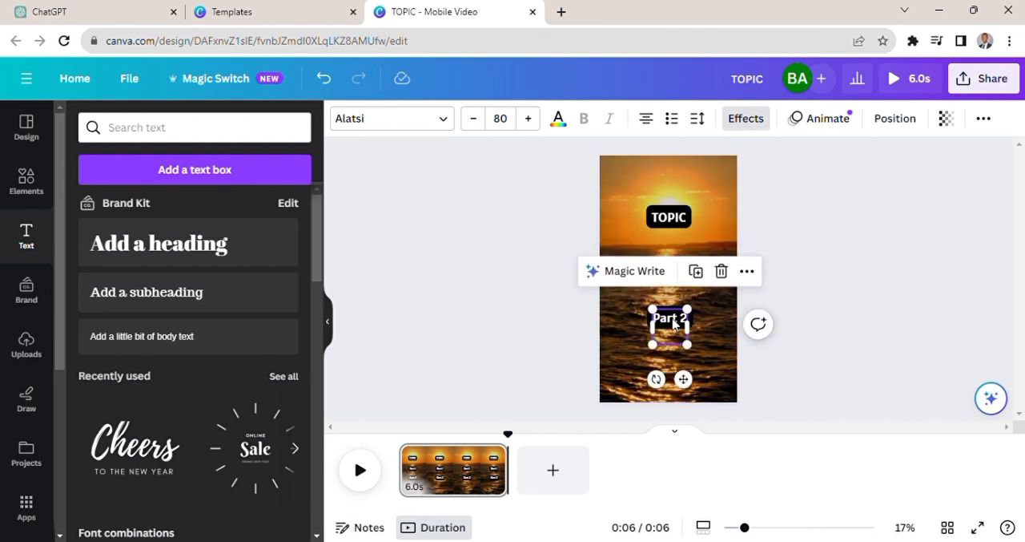
{"action": "left_click_drag", "start_coordinate": [688, 335], "coordinate": [729, 340]}
{"action": "left_click_drag", "start_coordinate": [657, 332], "coordinate": [614, 335]}
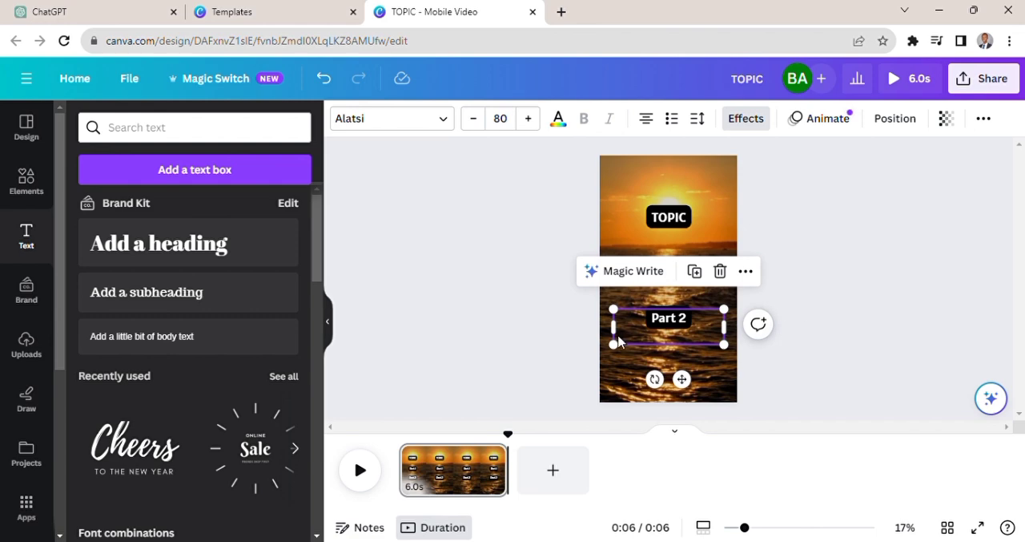
{"action": "left_click", "coordinate": [793, 252]}
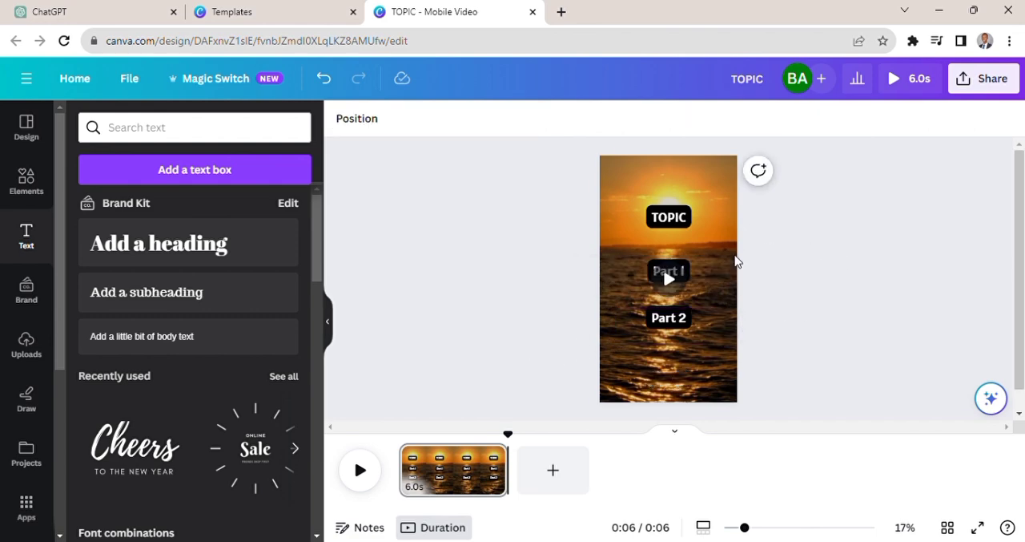
- Show the timing of the Part 1 text and shorten it to end at about 0:03
{"action": "left_click", "coordinate": [687, 271]}
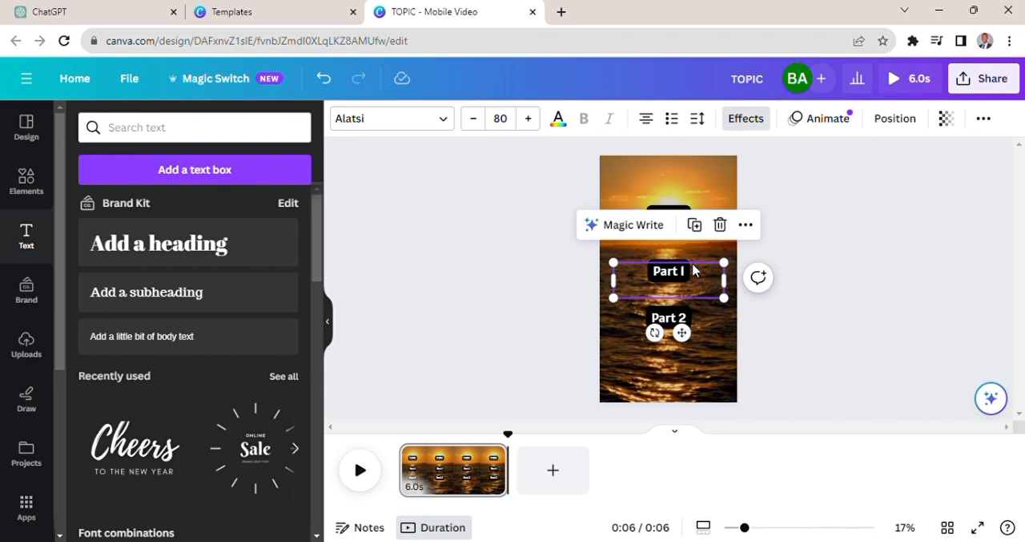
{"action": "right_click", "coordinate": [693, 271]}
{"action": "left_click", "coordinate": [717, 398]}
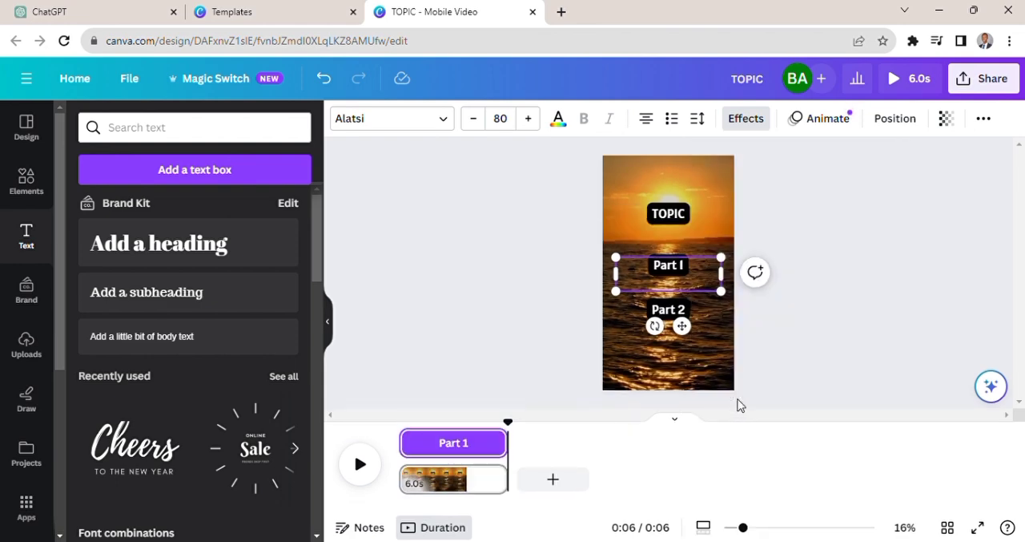
{"action": "left_click_drag", "start_coordinate": [516, 446], "coordinate": [471, 447]}
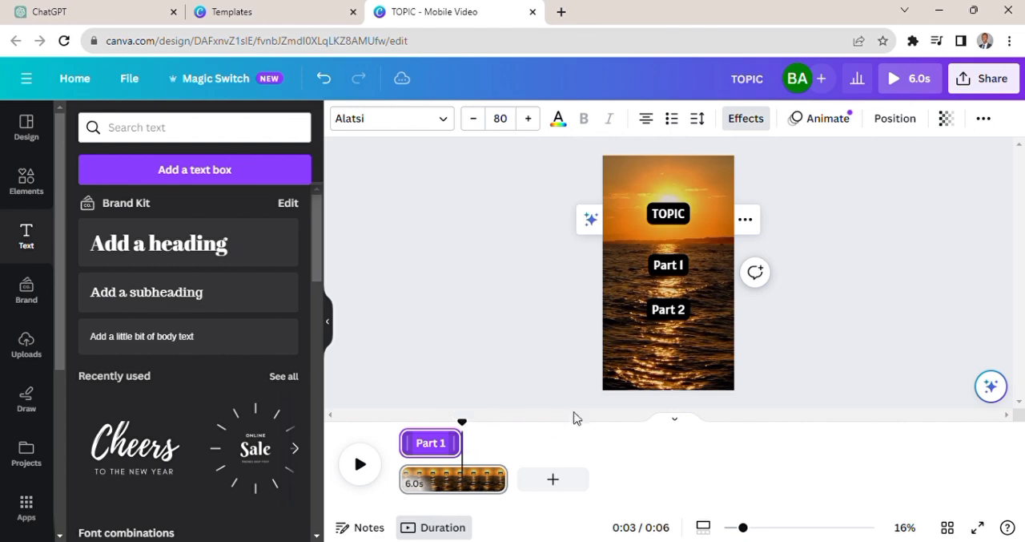
- Trim the start of the Part 2 text's timing so it appears from about 0:03 until the clip's end
{"action": "left_click", "coordinate": [675, 314]}
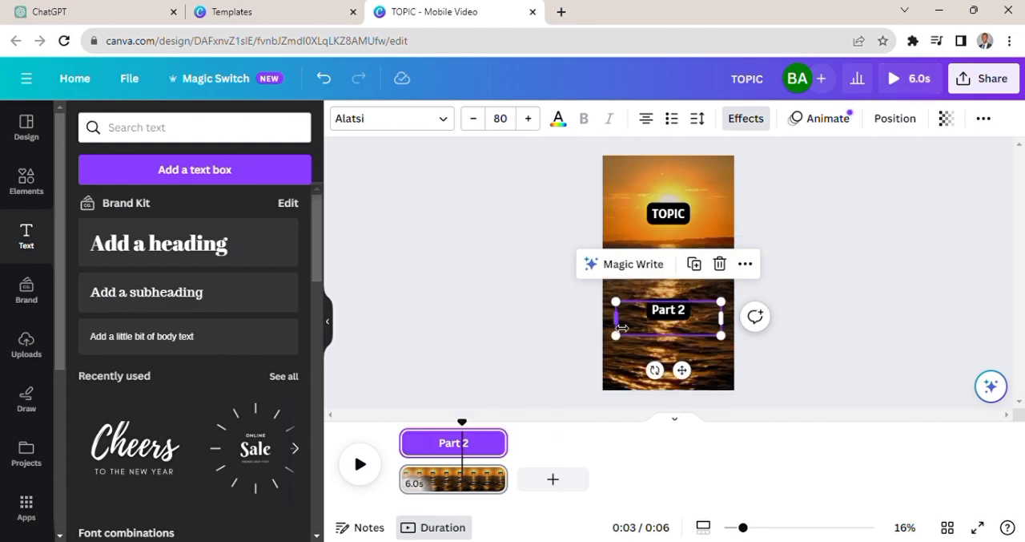
{"action": "left_click", "coordinate": [432, 446]}
{"action": "left_click_drag", "start_coordinate": [419, 446], "coordinate": [483, 451]}
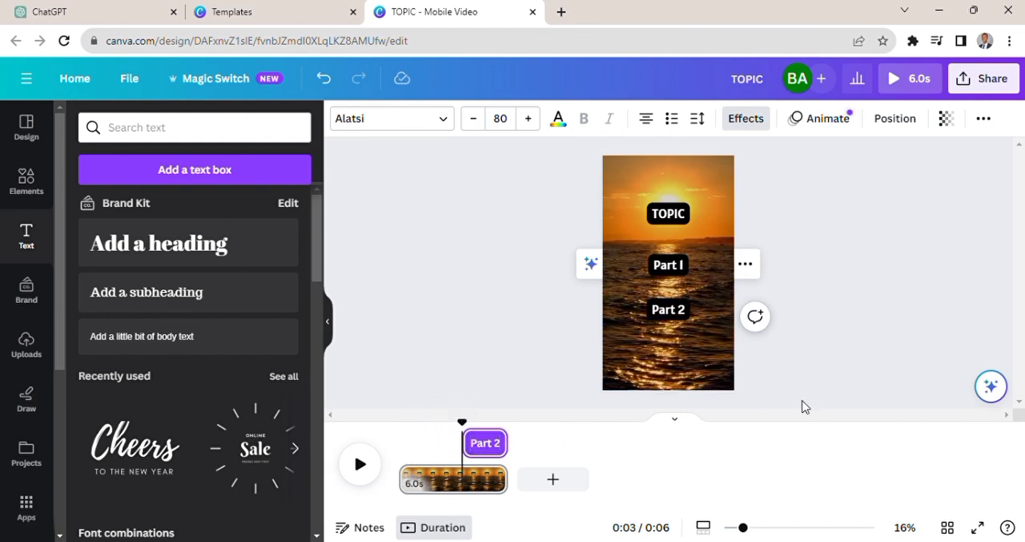
{"action": "left_click", "coordinate": [833, 396]}
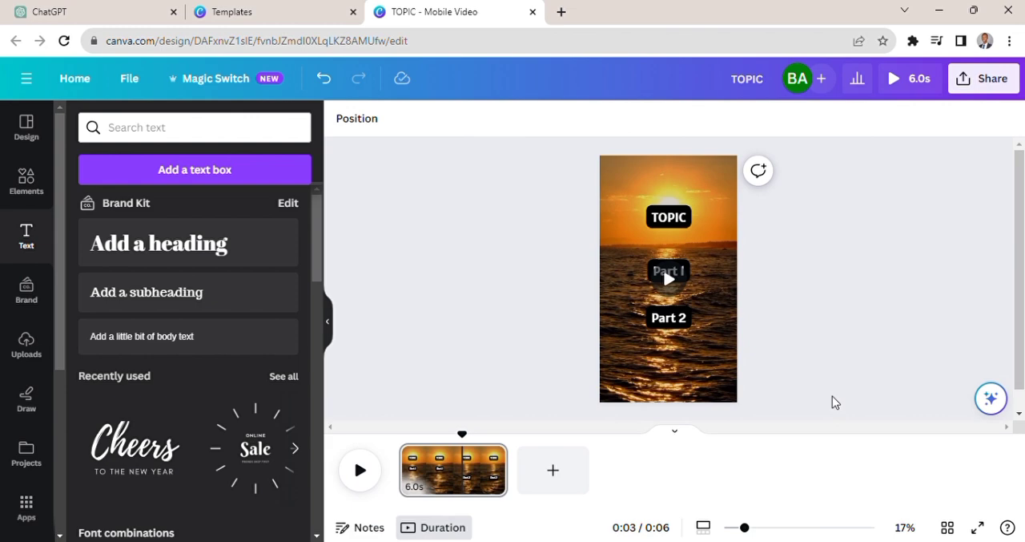
- Show the timing of the Part 2 text to check when it appears in the clip
{"action": "right_click", "coordinate": [693, 321]}
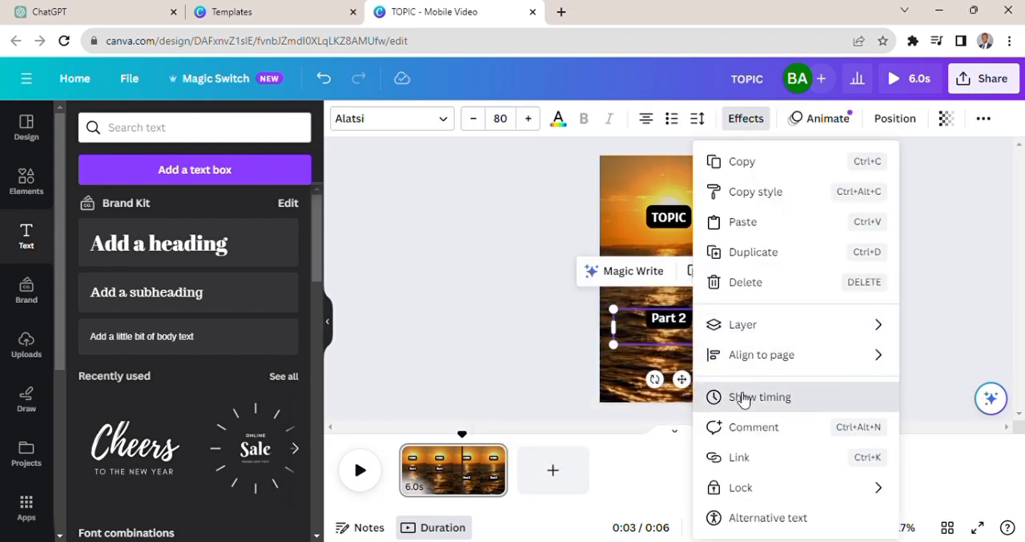
{"action": "left_click", "coordinate": [744, 398]}
{"action": "left_click", "coordinate": [798, 355]}
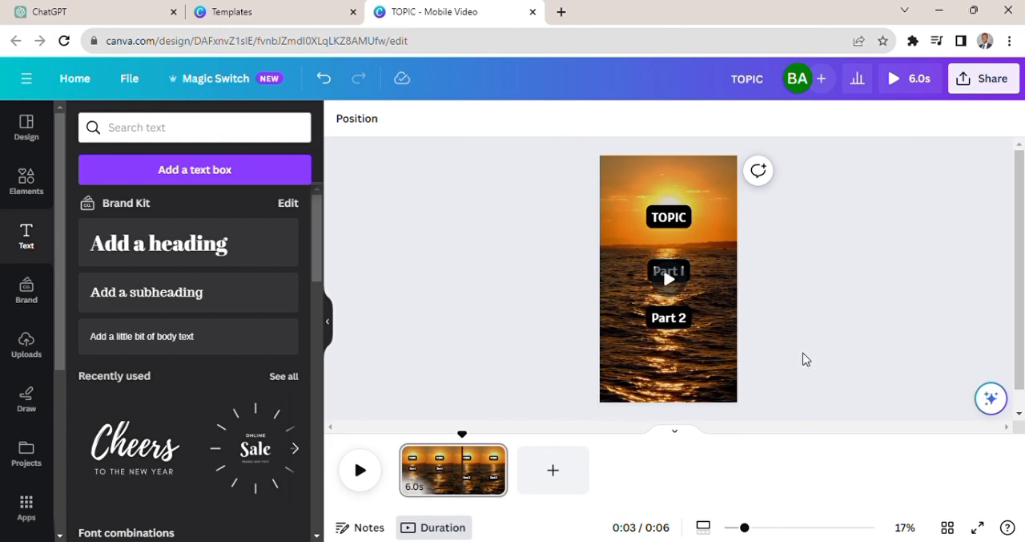
{"action": "left_click", "coordinate": [678, 327]}
{"action": "left_click", "coordinate": [789, 293]}
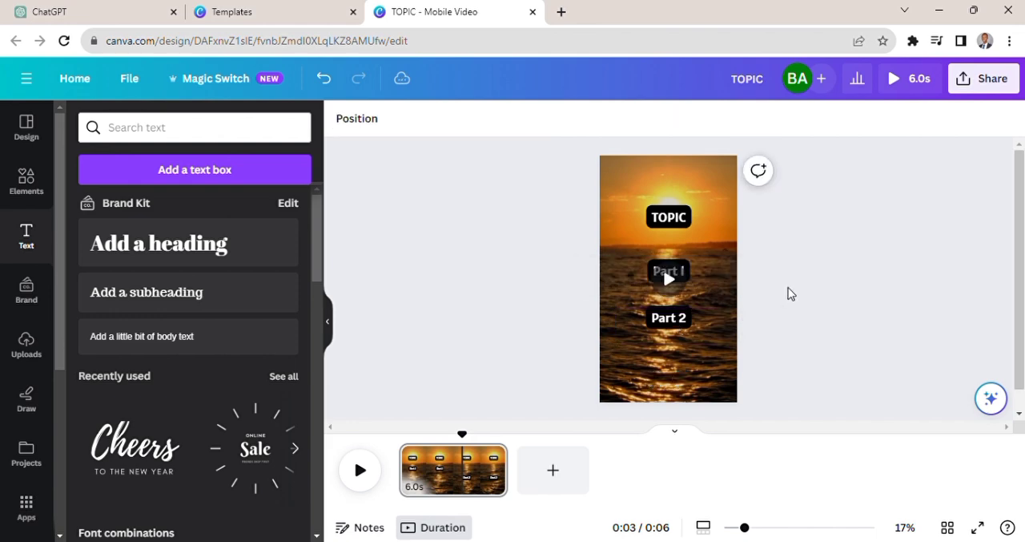
- Copy the entire facts table from ChatGPT, from the Topic header through the last row, and return to the Canva video design
{"action": "left_click", "coordinate": [122, 14]}
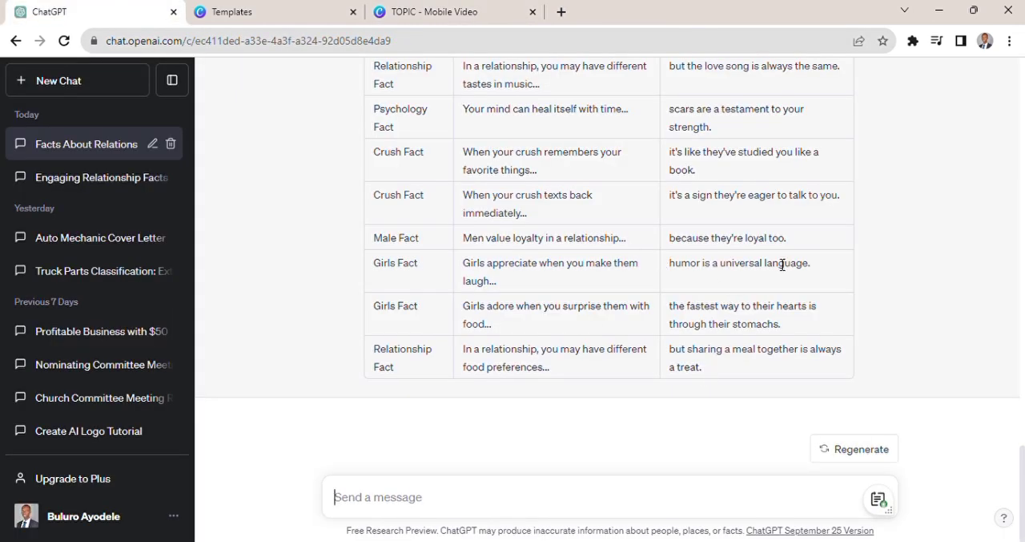
{"action": "left_click_drag", "start_coordinate": [708, 374], "coordinate": [356, 266]}
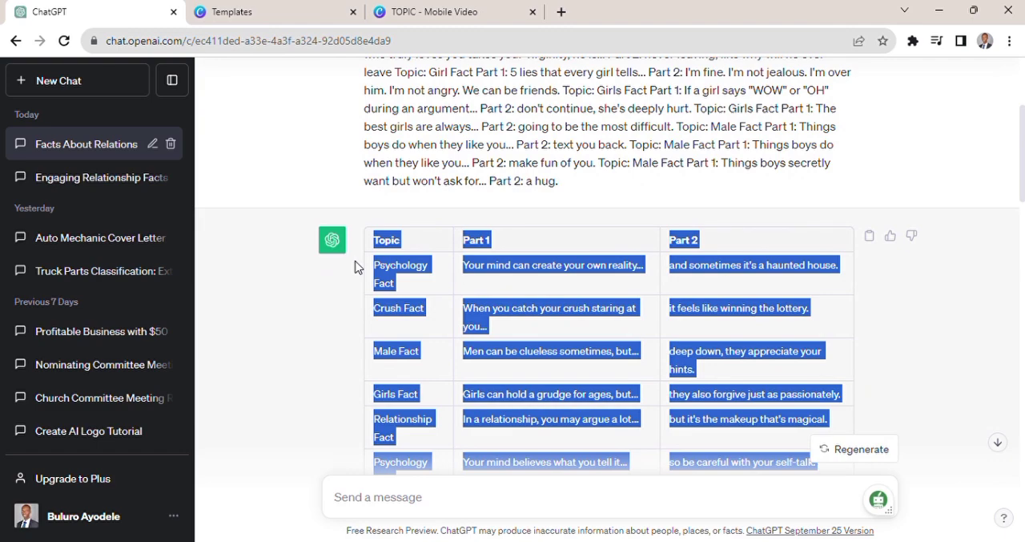
{"action": "left_click", "coordinate": [417, 15]}
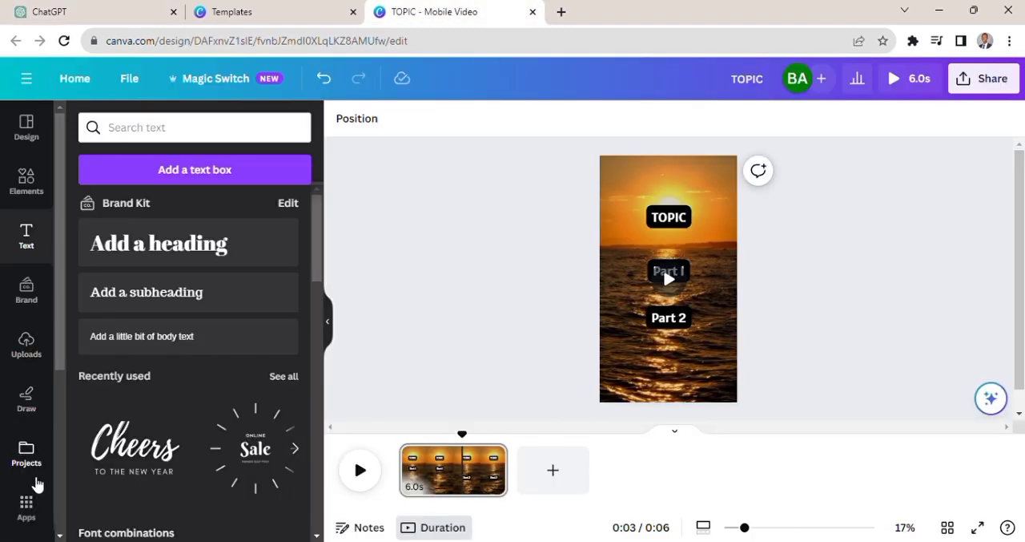
- Start Bulk create for the video design and choose to enter the data manually
{"action": "left_click", "coordinate": [27, 505]}
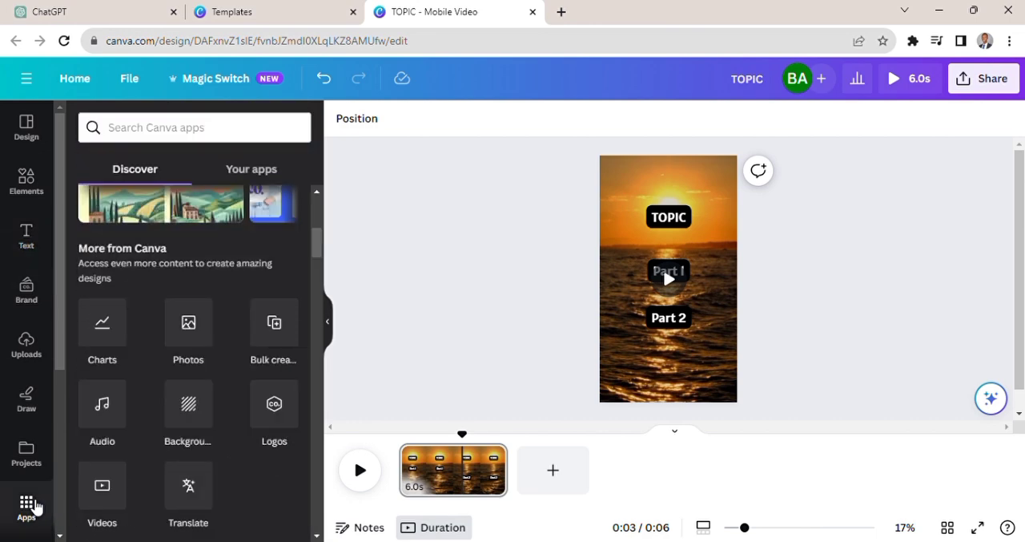
{"action": "left_click", "coordinate": [276, 332]}
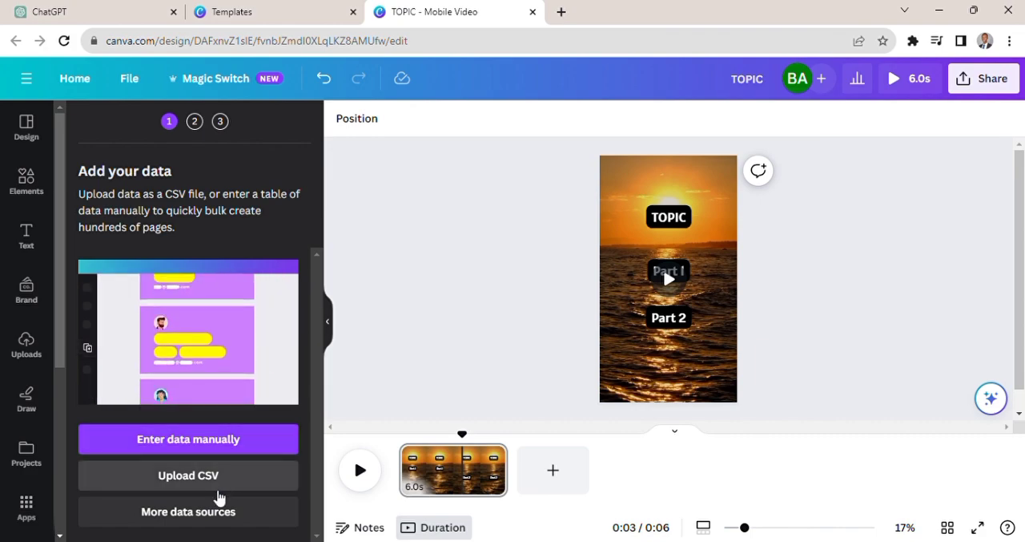
{"action": "left_click", "coordinate": [219, 442]}
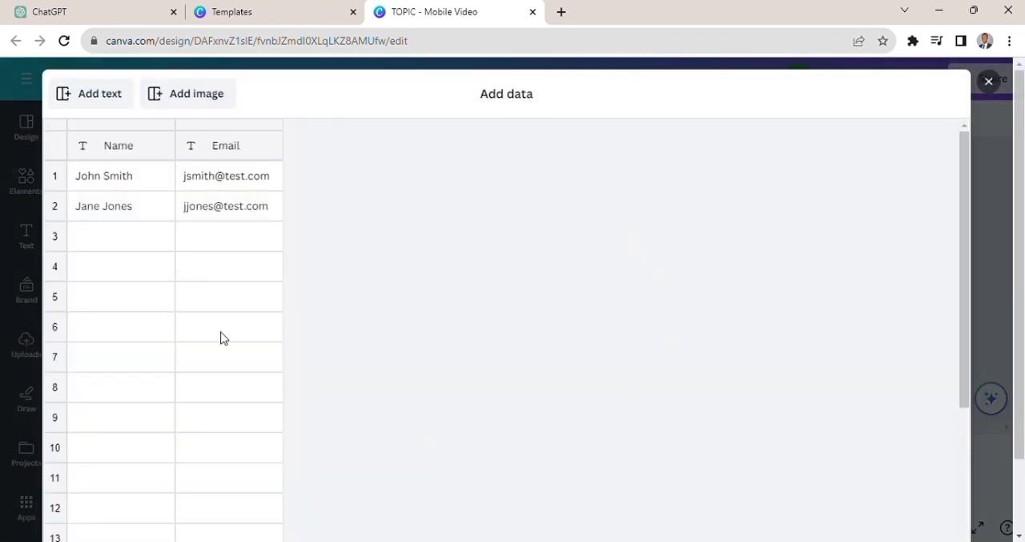
- Paste the copied facts table over the sample data starting at the Name header, and finish entering the data
{"action": "left_click", "coordinate": [116, 148]}
{"action": "right_click", "coordinate": [116, 146]}
{"action": "left_click", "coordinate": [133, 193]}
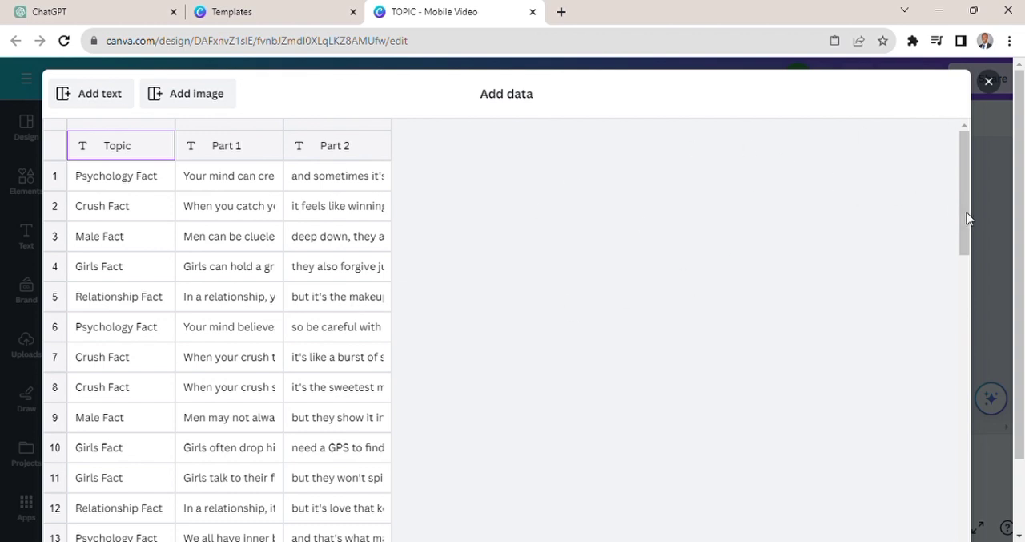
{"action": "left_click_drag", "start_coordinate": [970, 218], "coordinate": [981, 527]}
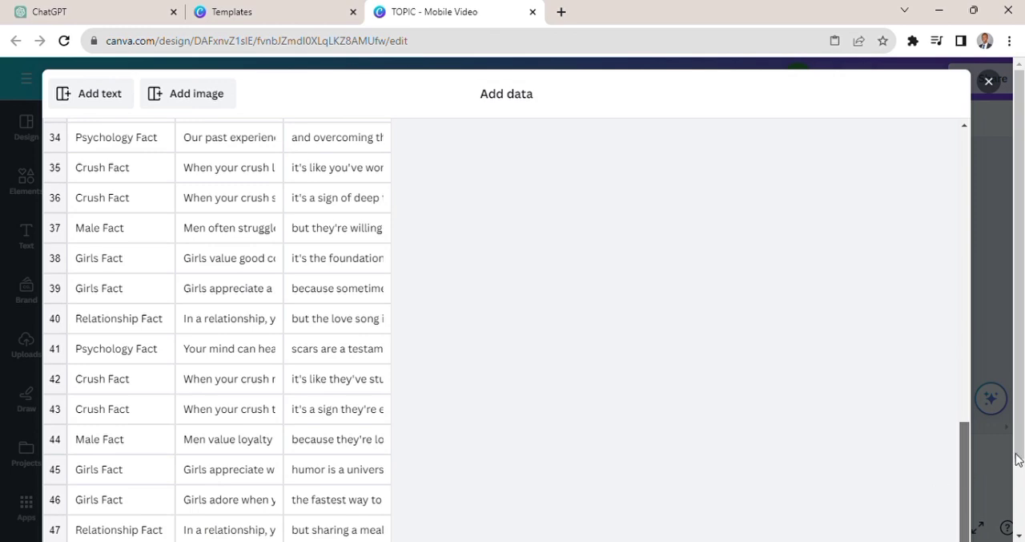
{"action": "scroll", "coordinate": [1018, 459], "scroll_direction": "down", "scroll_amount": 1}
{"action": "left_click", "coordinate": [931, 504]}
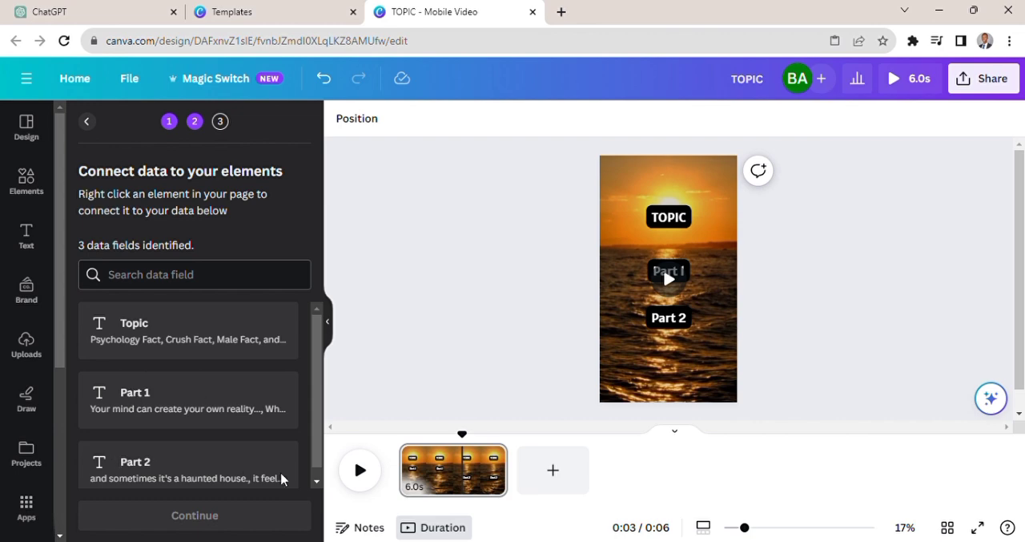
- Connect the TOPIC text on the video to the Topic data field
{"action": "right_click", "coordinate": [678, 222]}
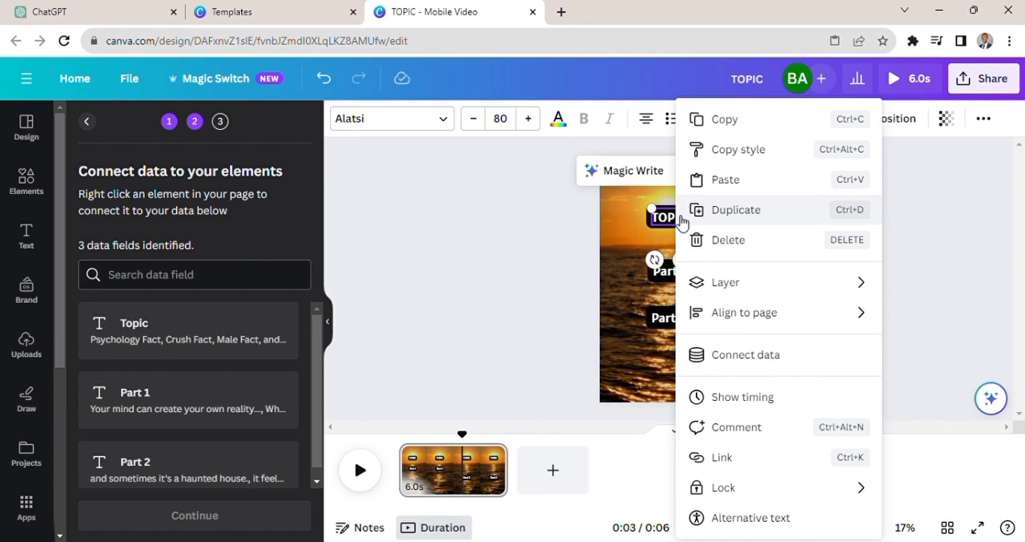
{"action": "left_click", "coordinate": [781, 359]}
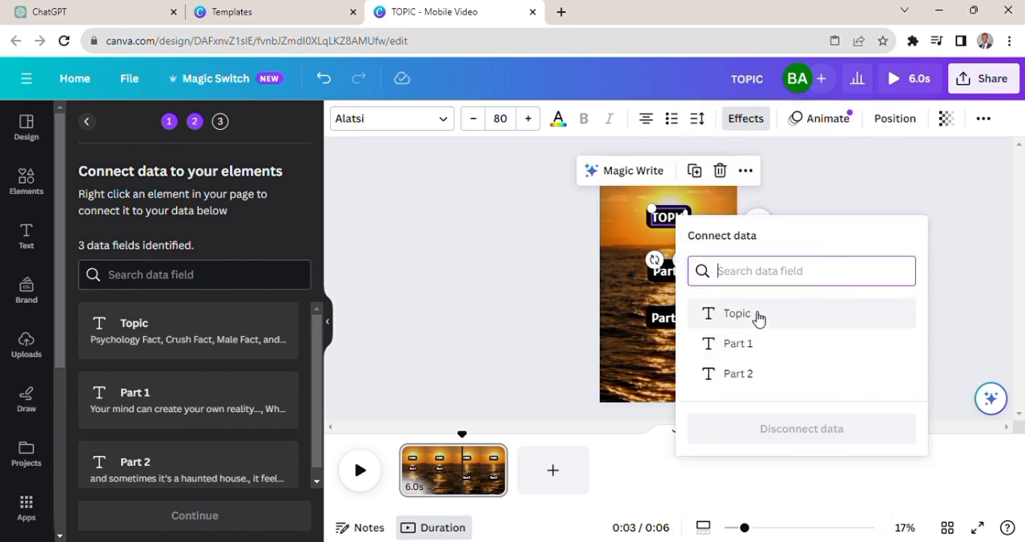
{"action": "left_click", "coordinate": [758, 316]}
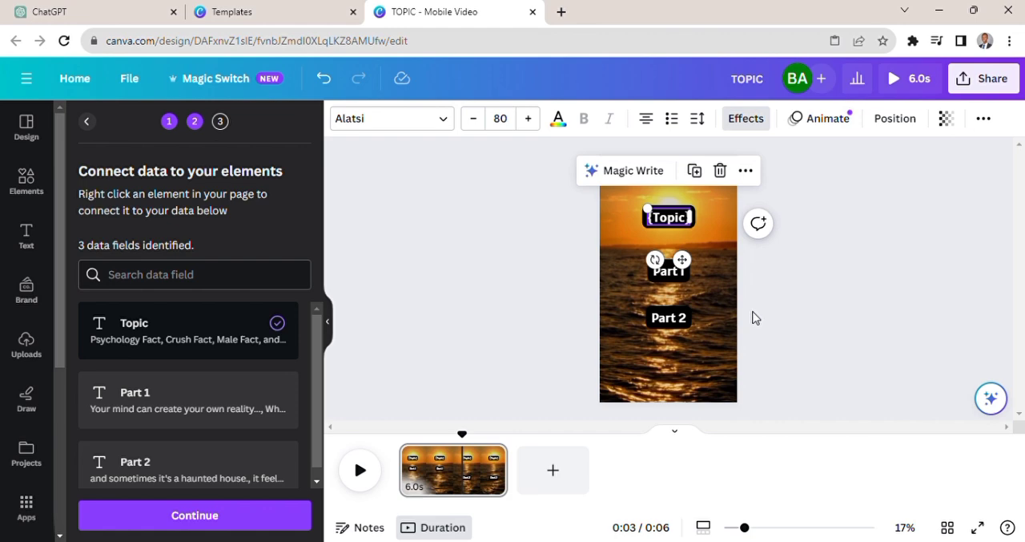
{"action": "left_click", "coordinate": [783, 264]}
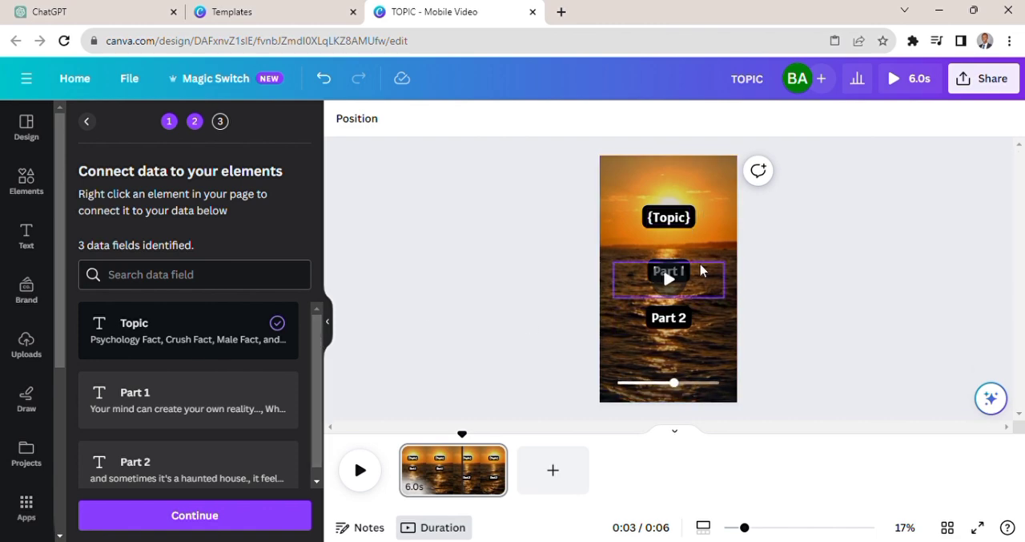
- Connect the Part 1 text on the video to the Part 1 data field
{"action": "left_click", "coordinate": [721, 282]}
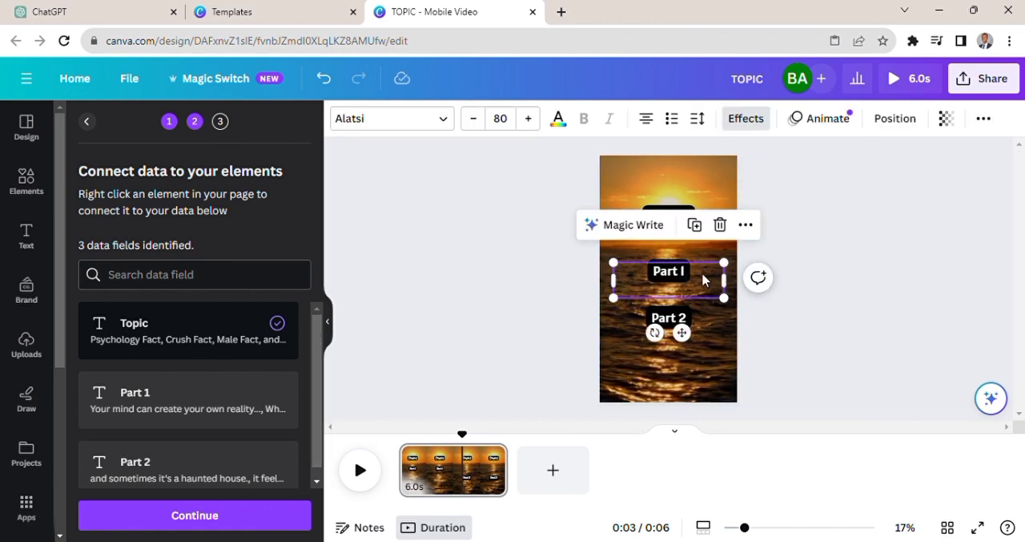
{"action": "right_click", "coordinate": [704, 280]}
{"action": "left_click", "coordinate": [735, 356]}
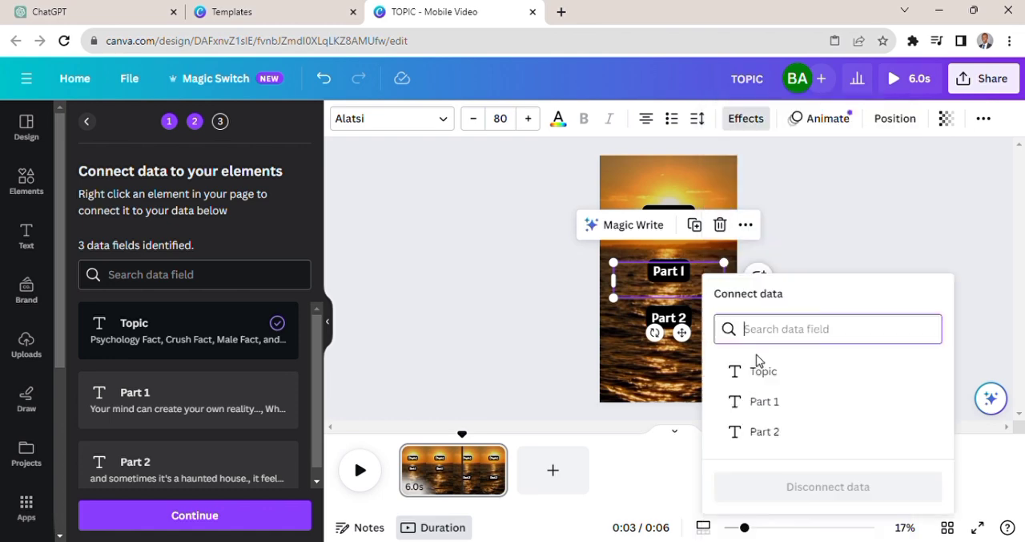
{"action": "left_click", "coordinate": [755, 404]}
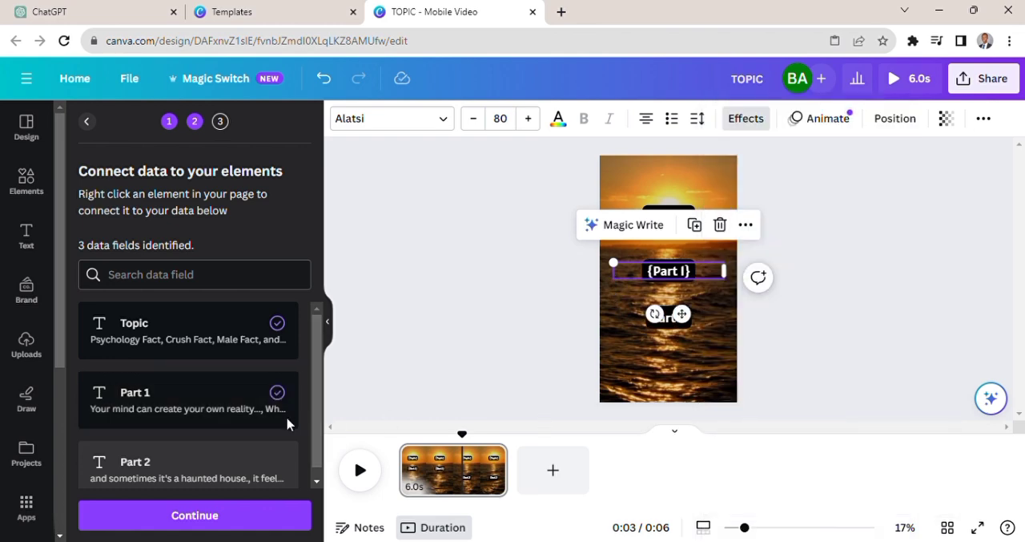
{"action": "left_click", "coordinate": [808, 343]}
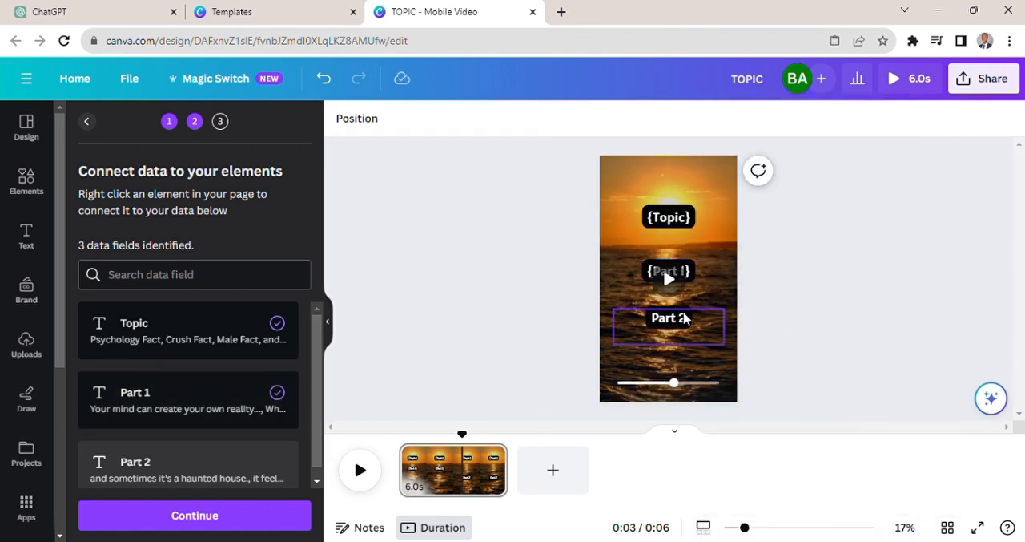
- Connect the Part 2 text to the Part 2 data field and move it up directly over the Part 1 text
{"action": "right_click", "coordinate": [670, 320]}
{"action": "left_click", "coordinate": [728, 367]}
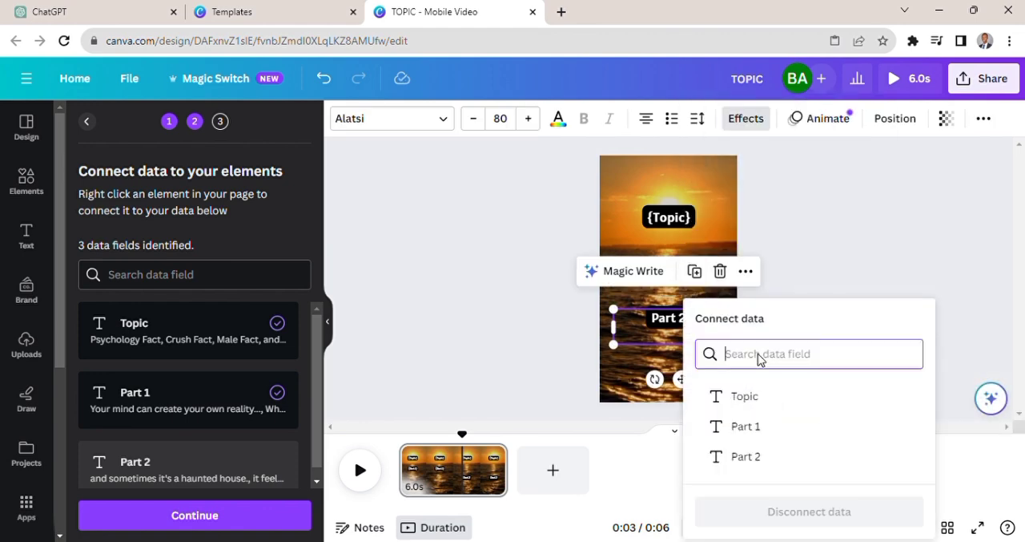
{"action": "left_click", "coordinate": [754, 459]}
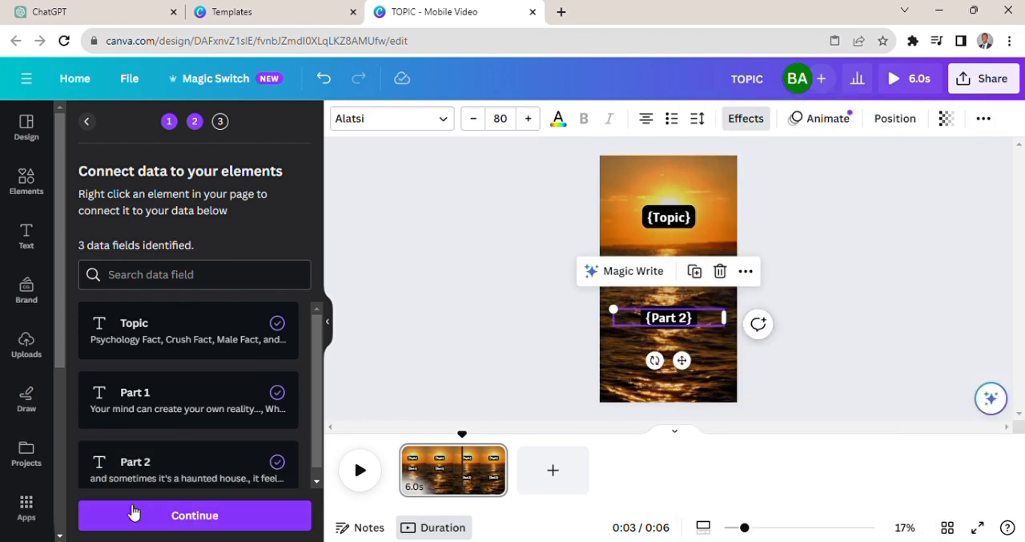
{"action": "left_click", "coordinate": [844, 311]}
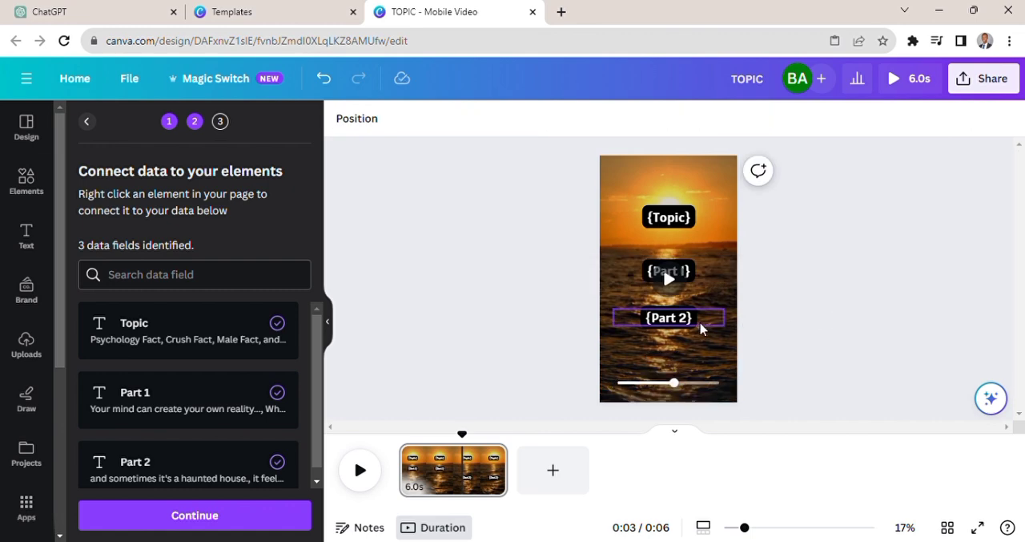
{"action": "left_click_drag", "start_coordinate": [701, 328], "coordinate": [708, 282]}
{"action": "left_click", "coordinate": [857, 254]}
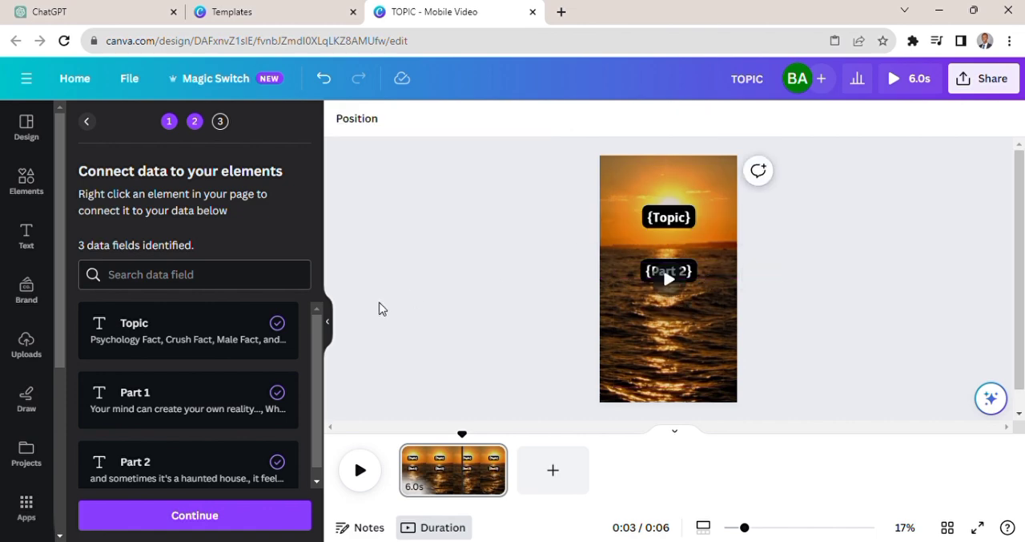
- Continue with all data rows selected and generate the 47 video pages
{"action": "left_click", "coordinate": [251, 521]}
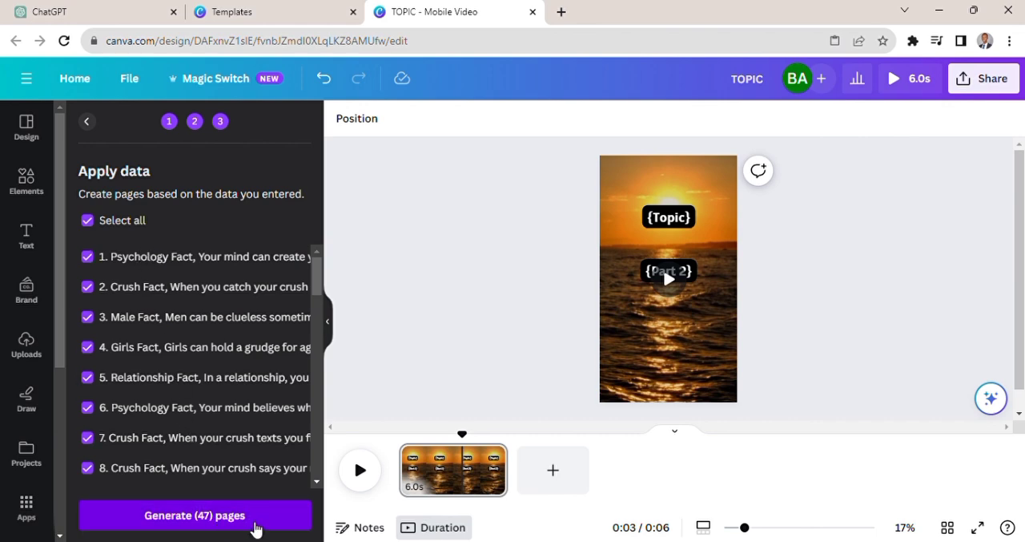
{"action": "left_click", "coordinate": [255, 528]}
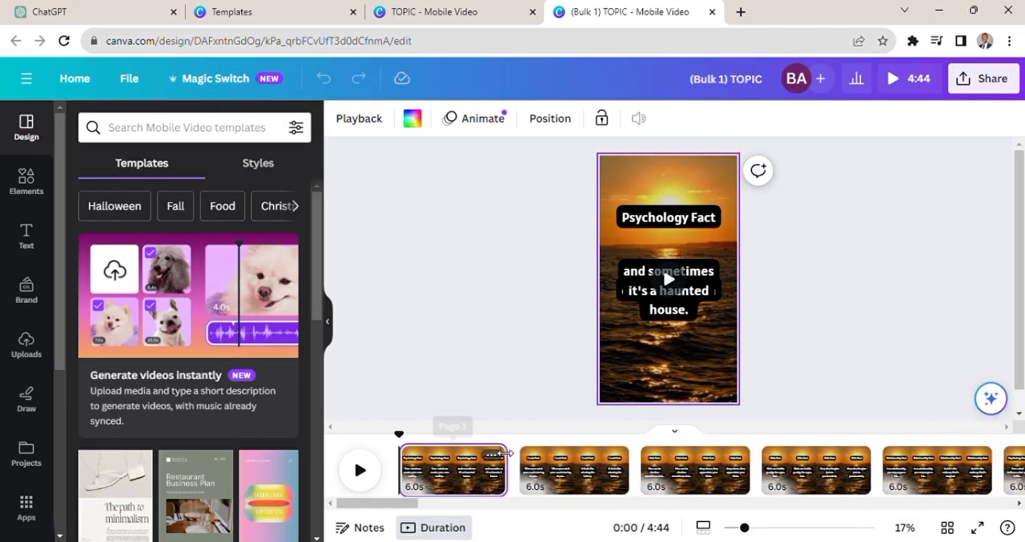
- Look through the generated pages along the timeline and play the first ones to check their text
{"action": "left_click_drag", "start_coordinate": [410, 503], "coordinate": [1019, 537]}
{"action": "left_click_drag", "start_coordinate": [494, 540], "coordinate": [2, 519]}
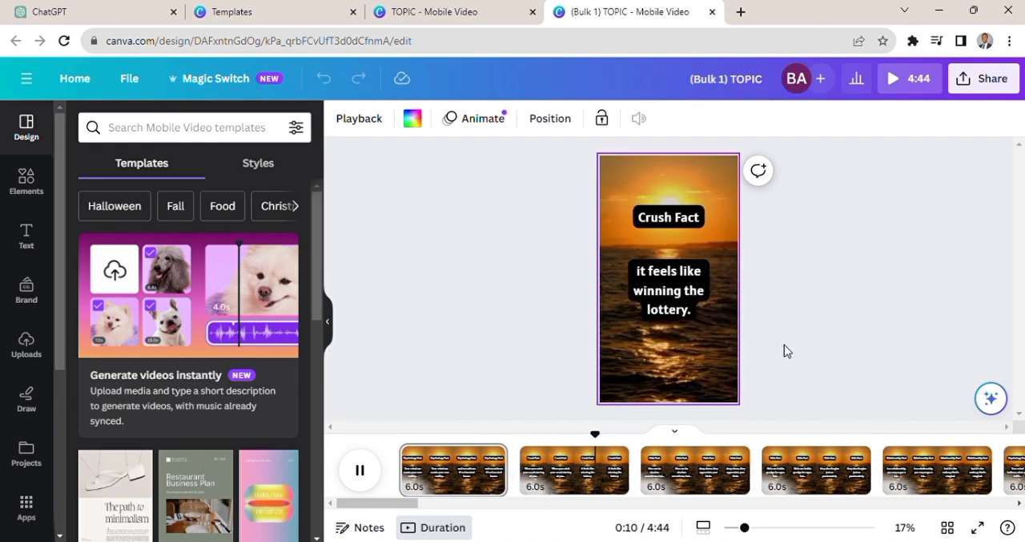
{"action": "left_click", "coordinate": [785, 350]}
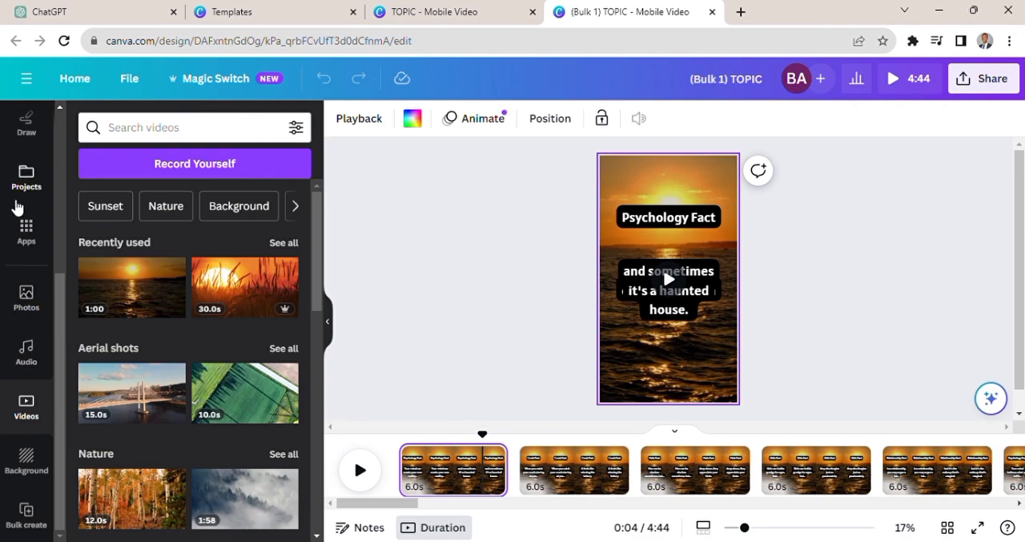
- Preview the recently used JOYSPRING track "Thank You! (Instrumental Version)" in the audio library and add it to the video
{"action": "left_click", "coordinate": [26, 232]}
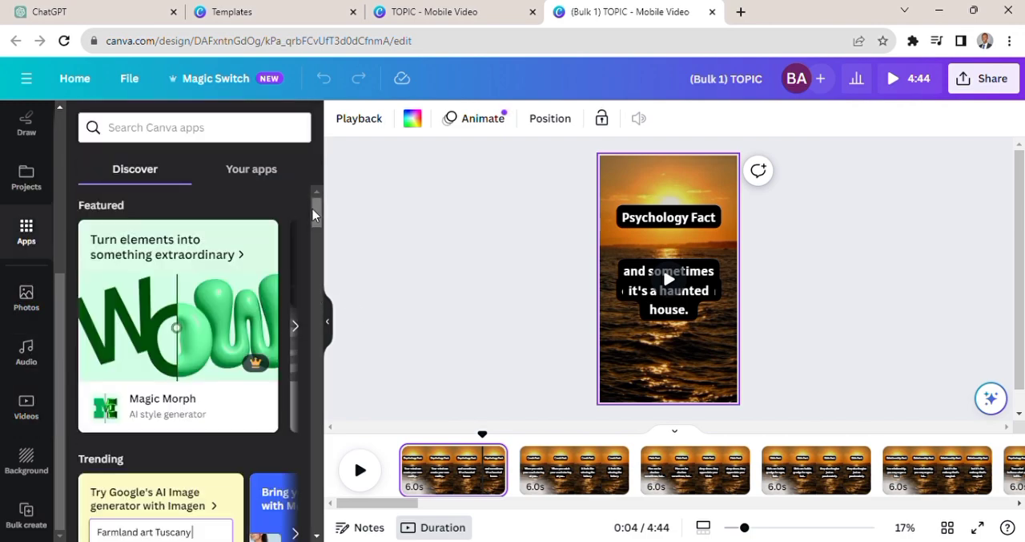
{"action": "left_click_drag", "start_coordinate": [318, 216], "coordinate": [326, 255]}
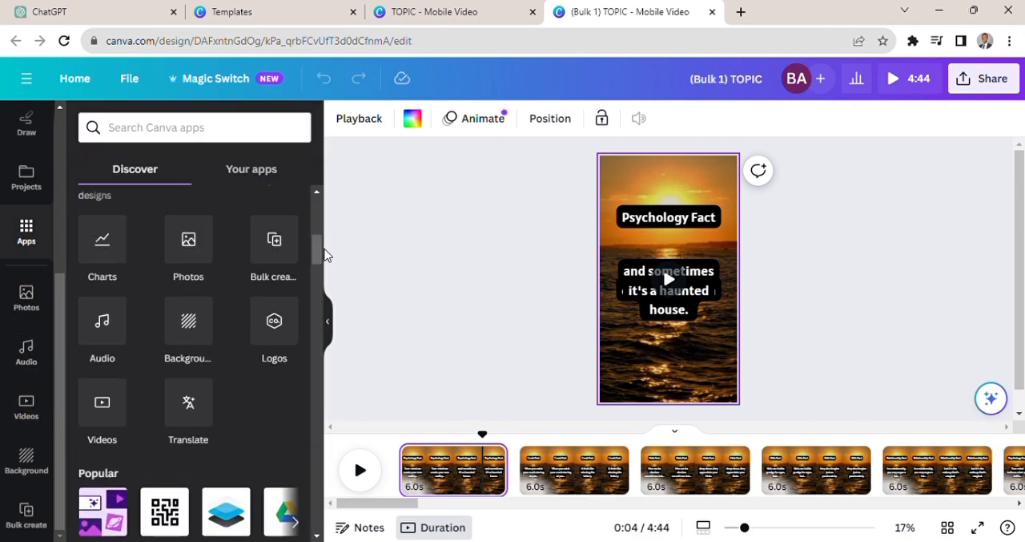
{"action": "left_click", "coordinate": [102, 328]}
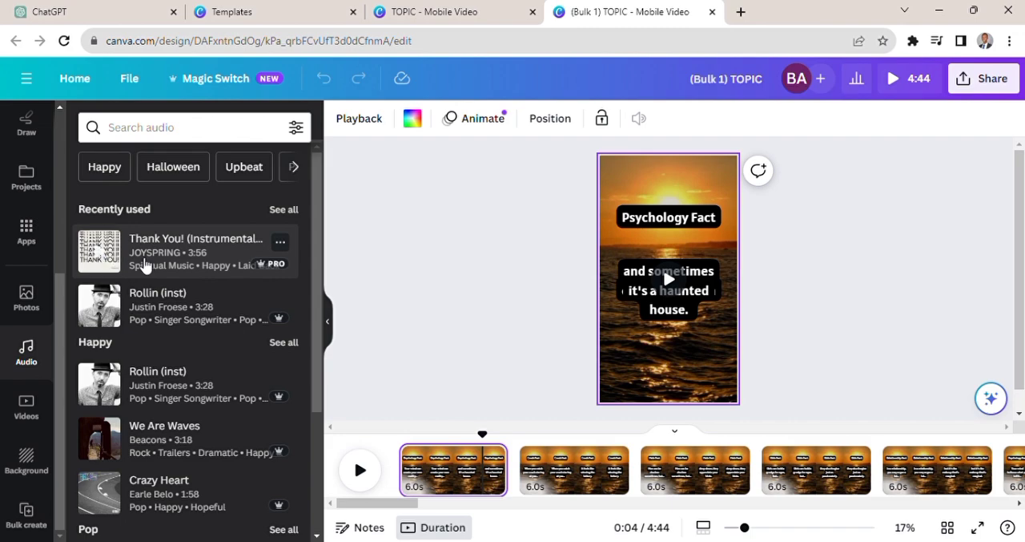
{"action": "left_click_drag", "start_coordinate": [144, 265], "coordinate": [115, 257]}
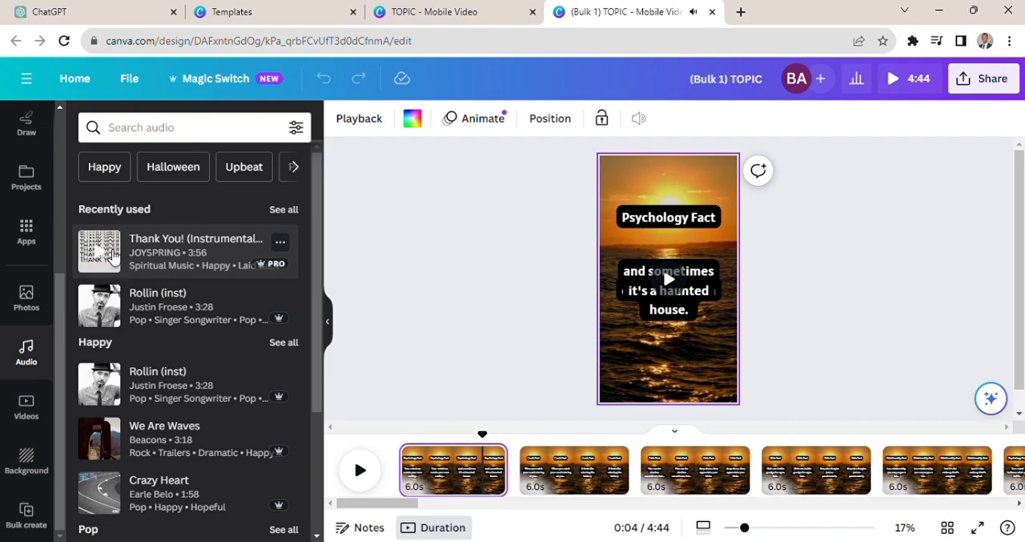
{"action": "left_click", "coordinate": [164, 256]}
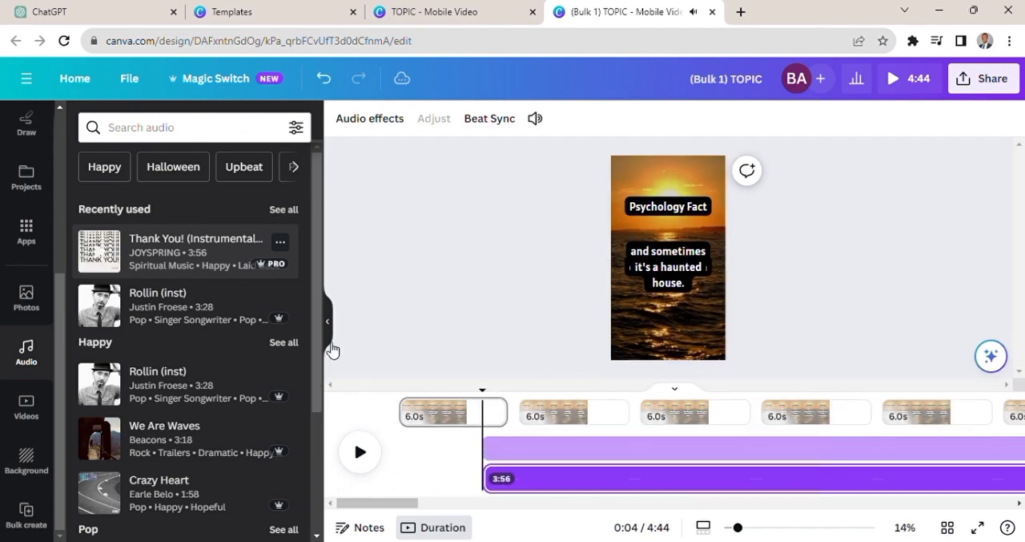
- Move the background music track along the timeline so it starts at the very beginning of the first page
{"action": "left_click", "coordinate": [538, 458]}
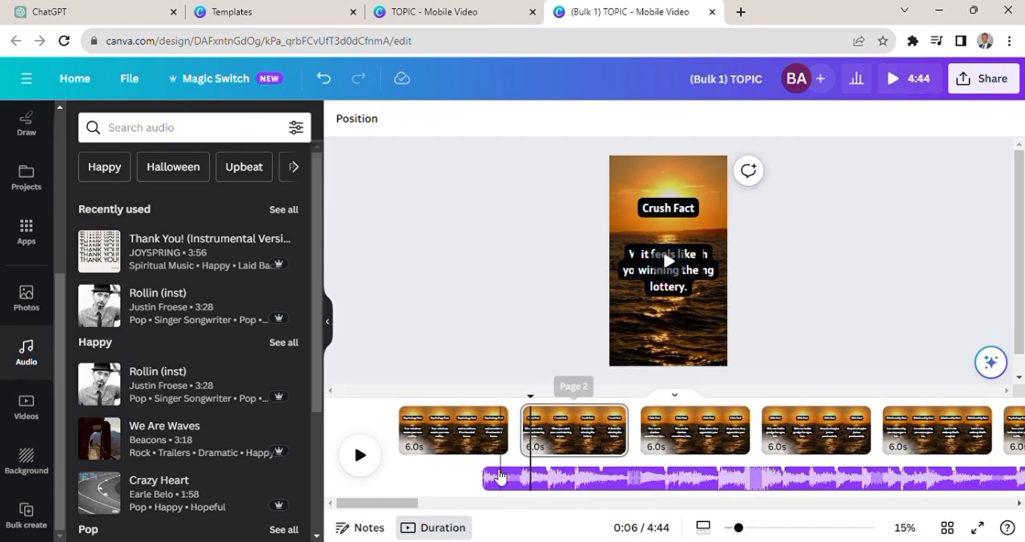
{"action": "left_click", "coordinate": [521, 483]}
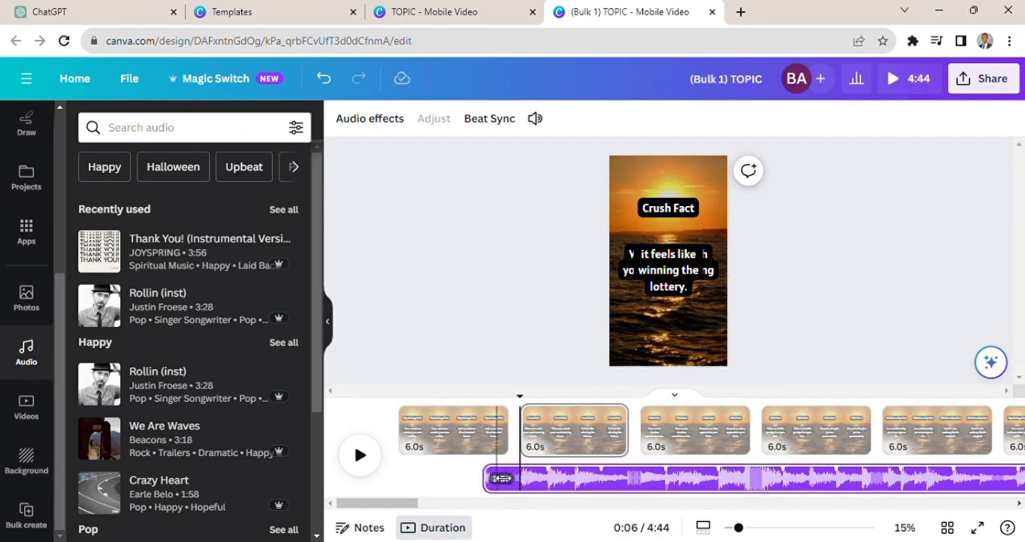
{"action": "left_click_drag", "start_coordinate": [496, 477], "coordinate": [390, 478]}
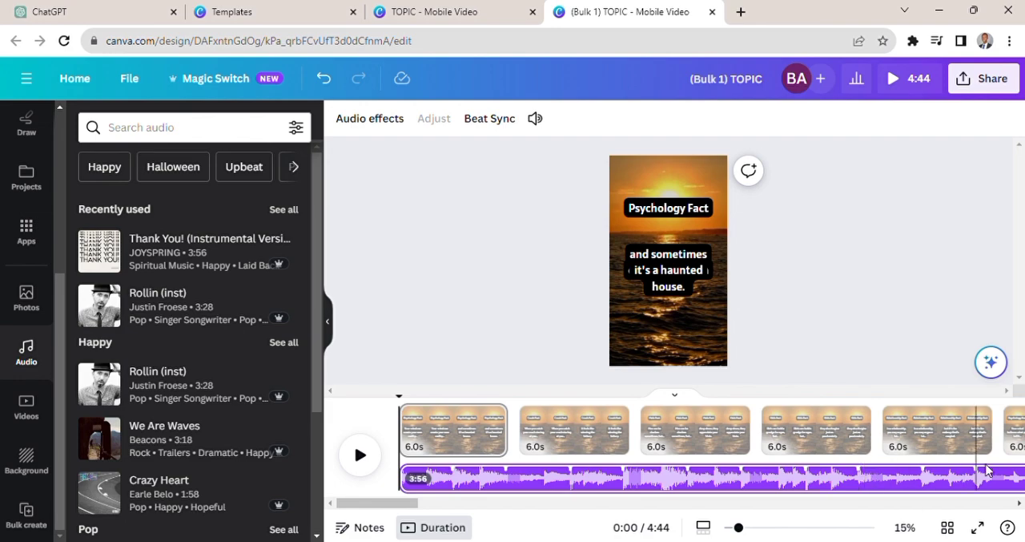
- Duplicate the music track at its end on the timeline to cover the remaining pages
{"action": "left_click_drag", "start_coordinate": [605, 494], "coordinate": [1021, 502]}
{"action": "scroll", "coordinate": [888, 465], "scroll_direction": "left", "scroll_amount": 10}
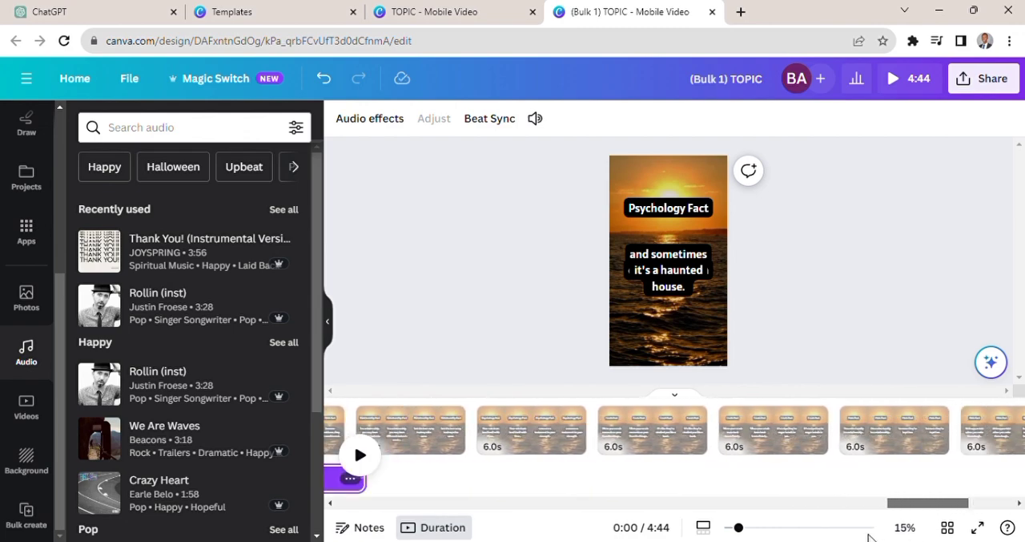
{"action": "scroll", "coordinate": [909, 480], "scroll_direction": "right", "scroll_amount": 4}
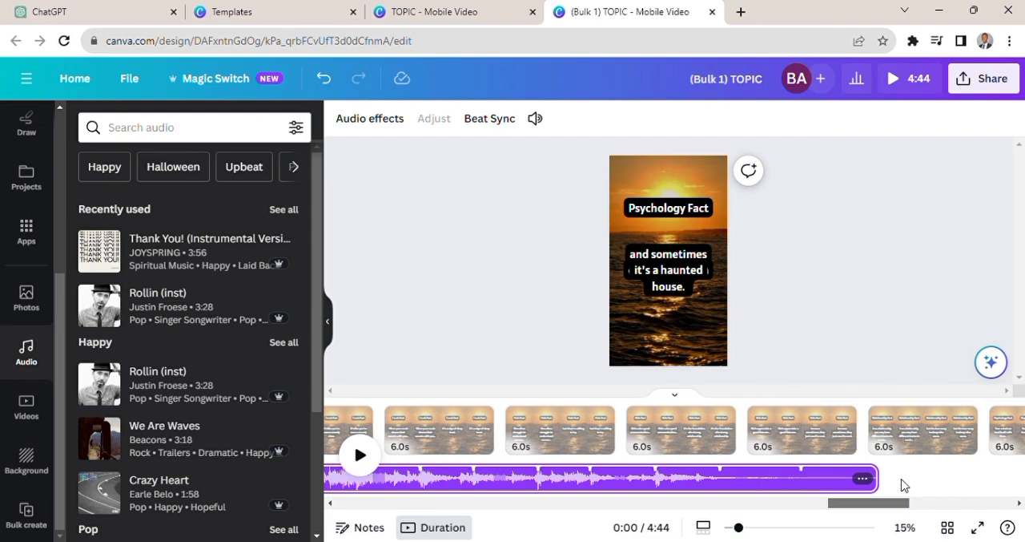
{"action": "left_click", "coordinate": [759, 483]}
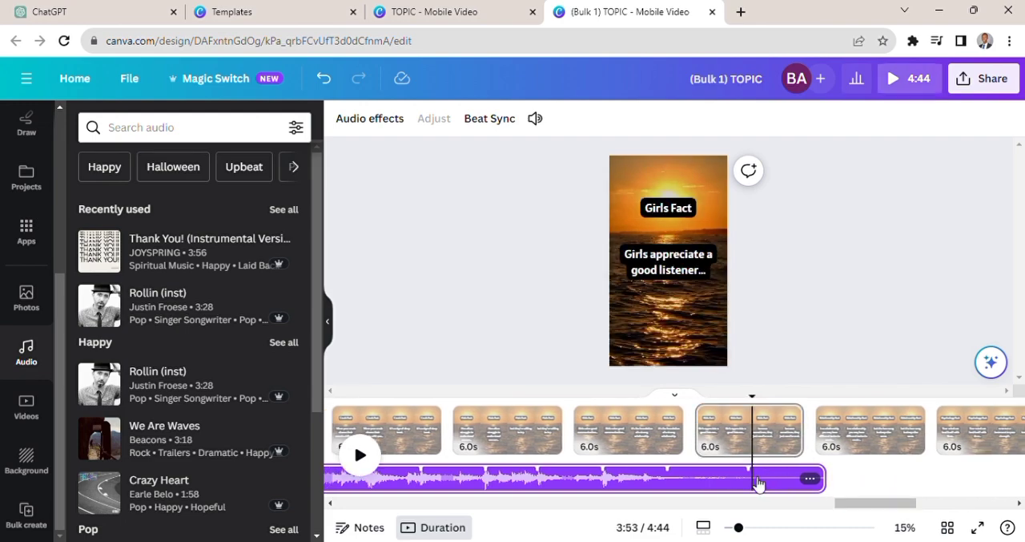
{"action": "right_click", "coordinate": [717, 479]}
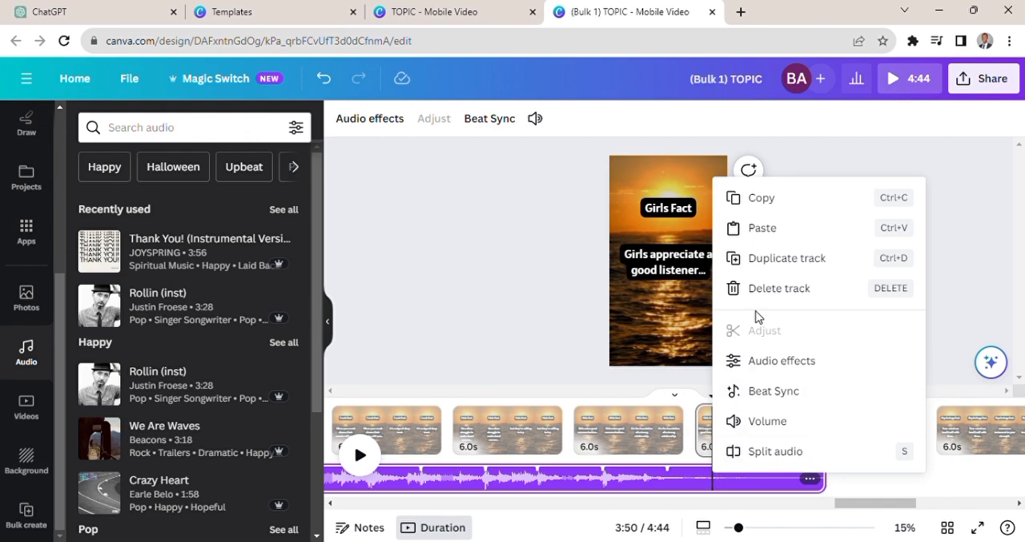
{"action": "left_click", "coordinate": [764, 260]}
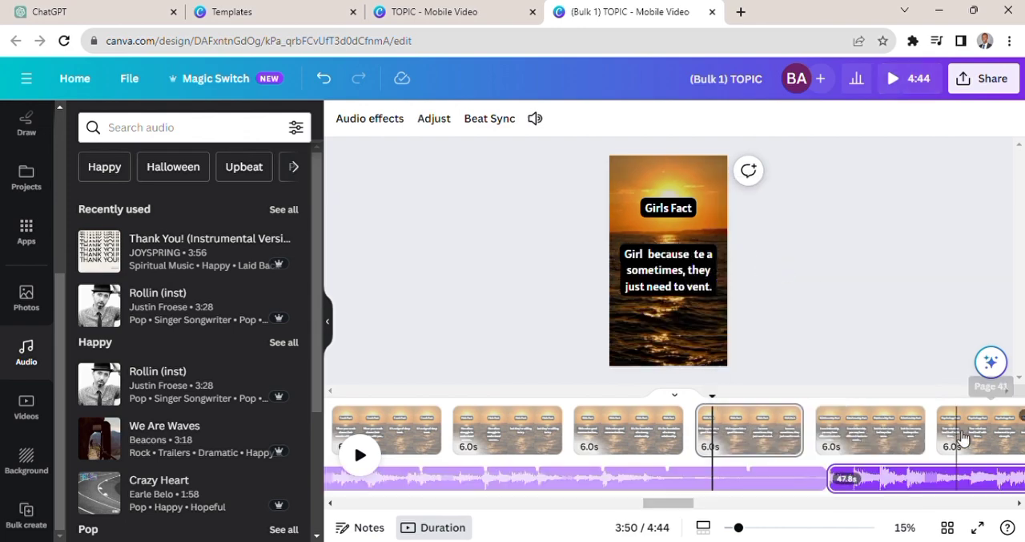
- Check the duplicated music's coverage up to page 47 and play the opening pages from the start of the timeline
{"action": "left_click", "coordinate": [940, 484]}
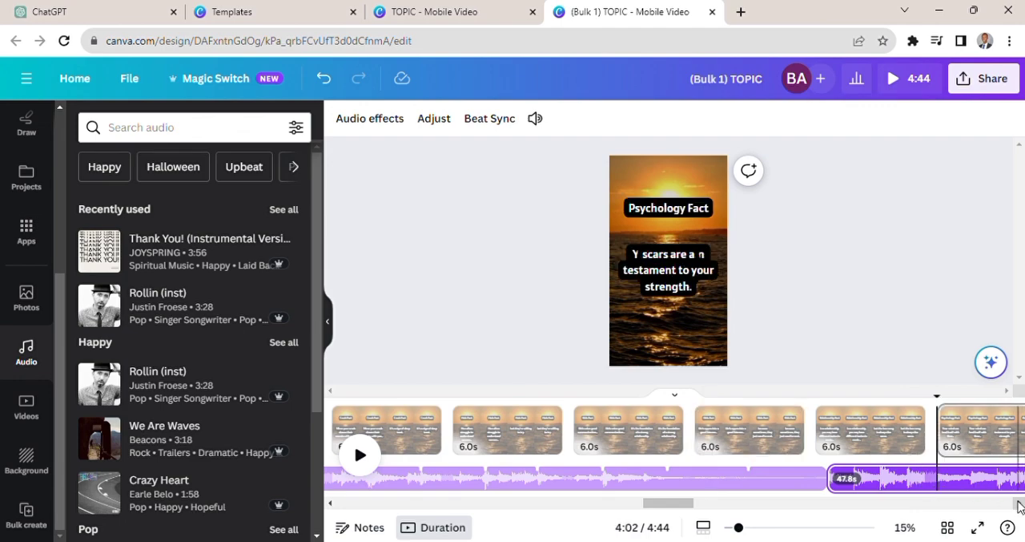
{"action": "left_click", "coordinate": [1018, 503]}
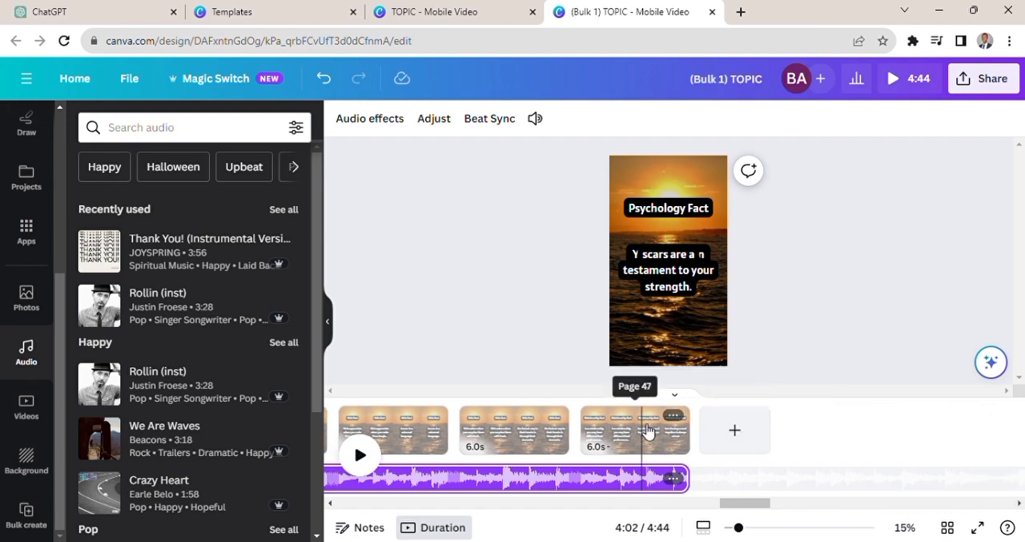
{"action": "left_click", "coordinate": [330, 504]}
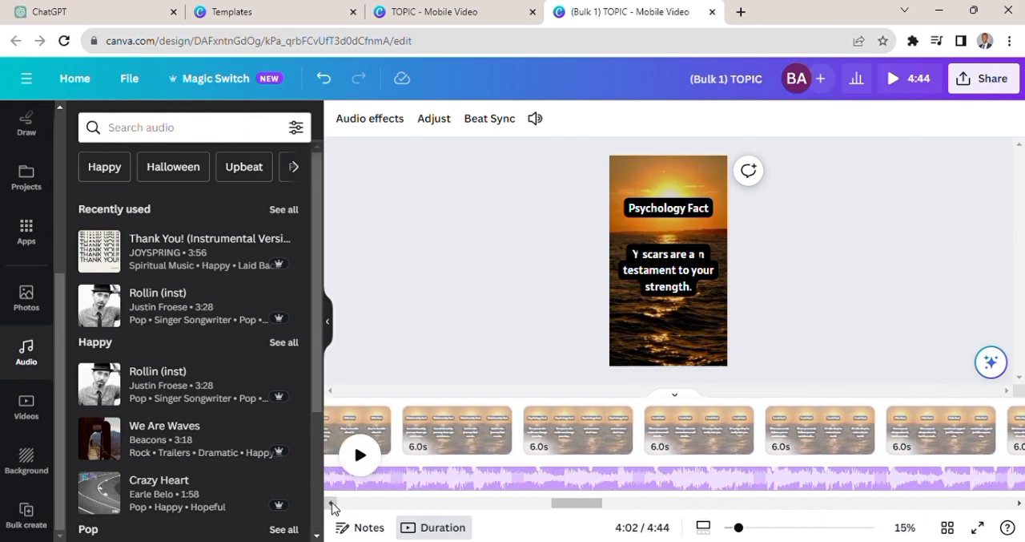
{"action": "left_click_drag", "start_coordinate": [567, 503], "coordinate": [127, 454]}
{"action": "left_click", "coordinate": [360, 455]}
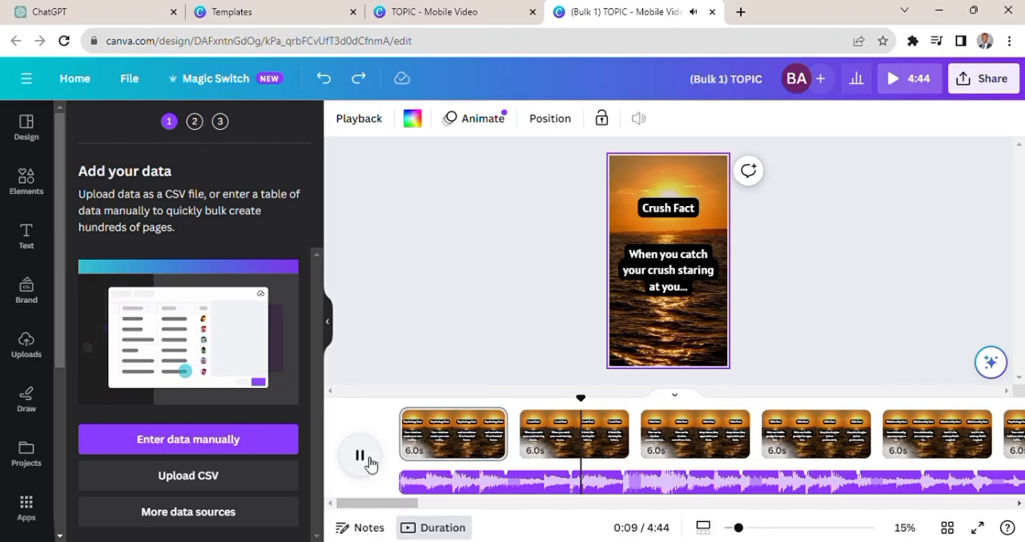
{"action": "left_click", "coordinate": [369, 461]}
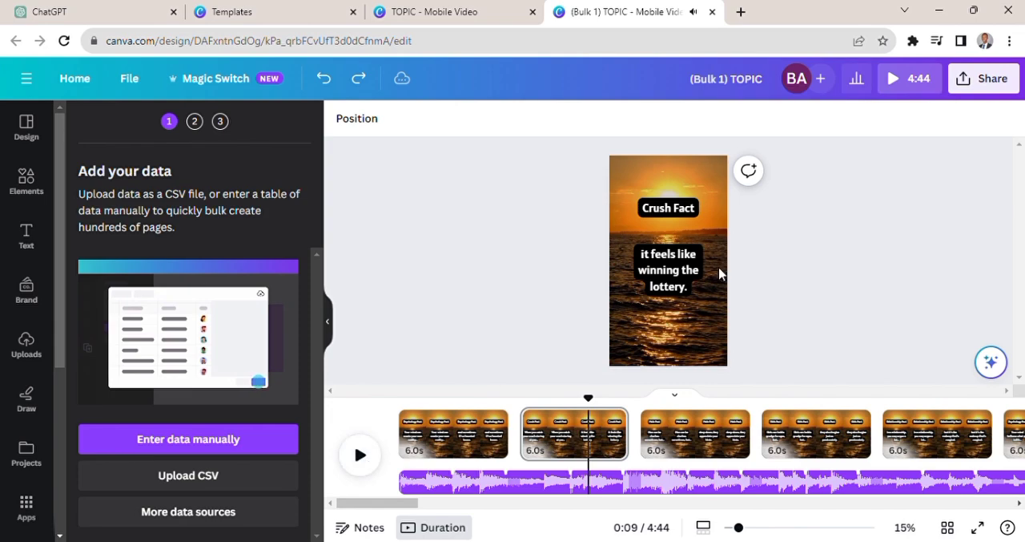
- Download all 47 pages as separate MP4 video files
{"action": "left_click", "coordinate": [1012, 85]}
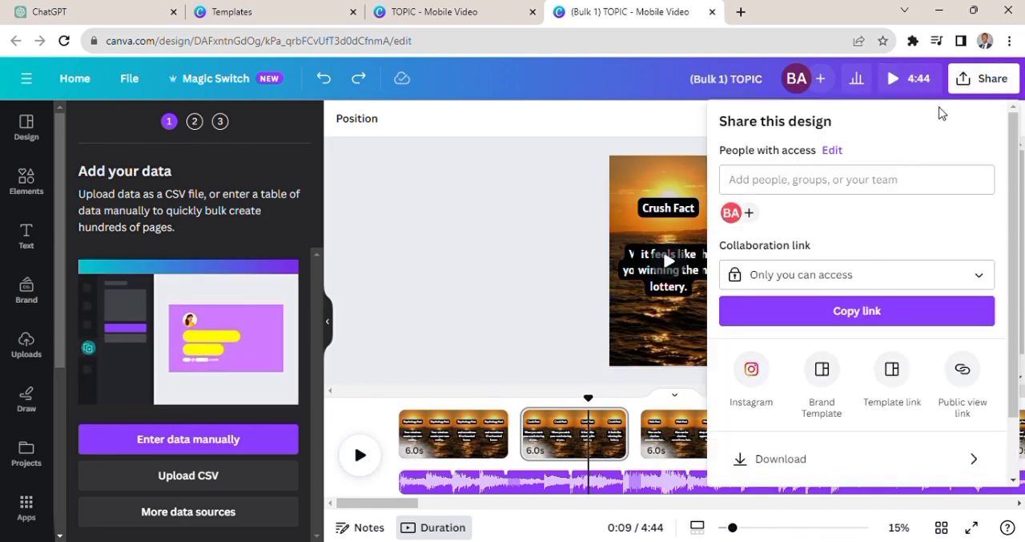
{"action": "left_click", "coordinate": [984, 462]}
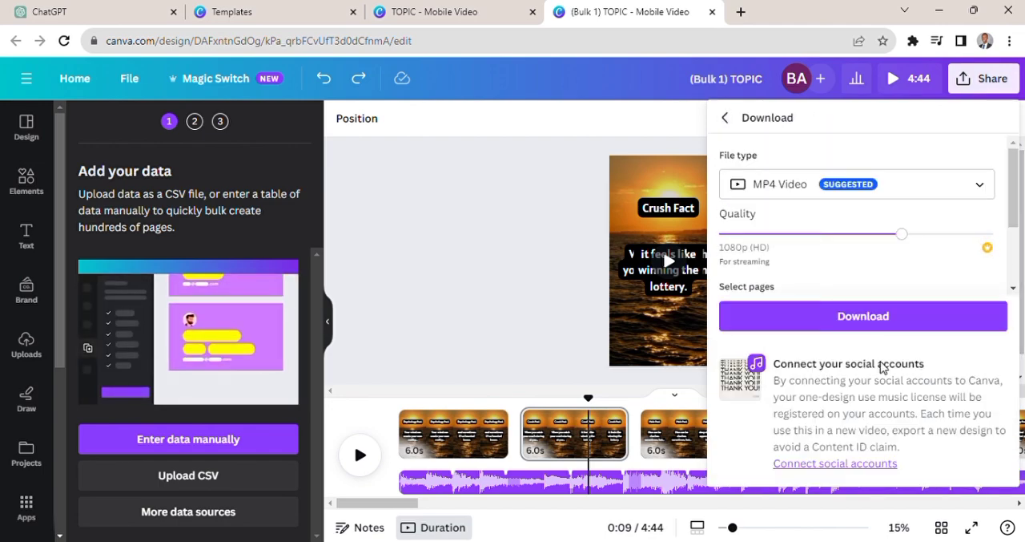
{"action": "left_click_drag", "start_coordinate": [1014, 218], "coordinate": [1020, 274]}
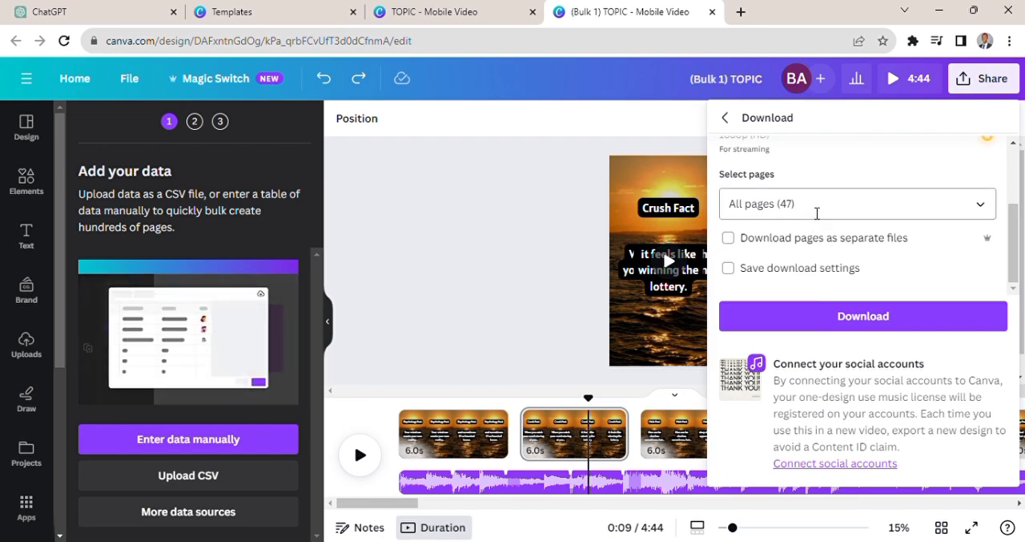
{"action": "left_click", "coordinate": [732, 240]}
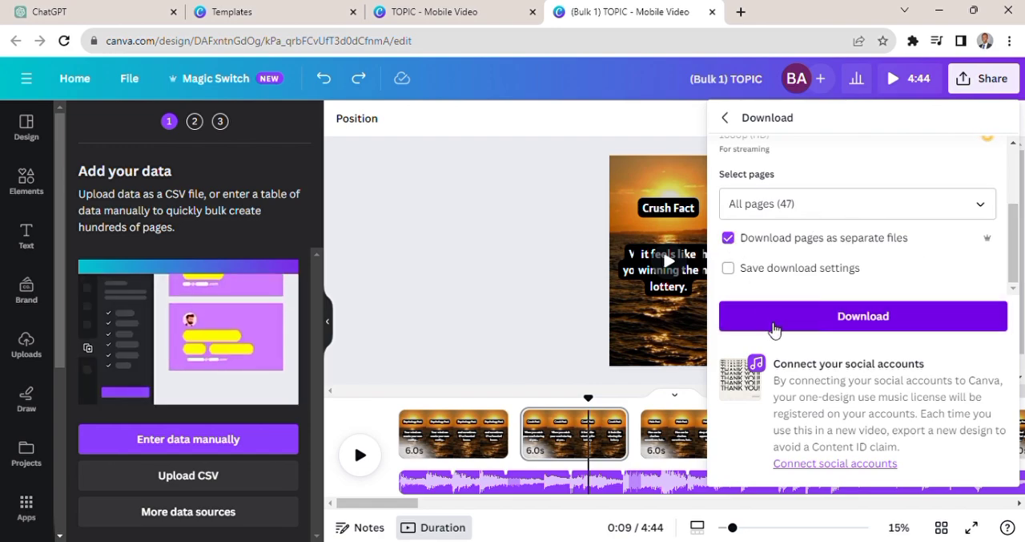
{"action": "left_click", "coordinate": [1014, 145]}
{"action": "left_click", "coordinate": [819, 327]}
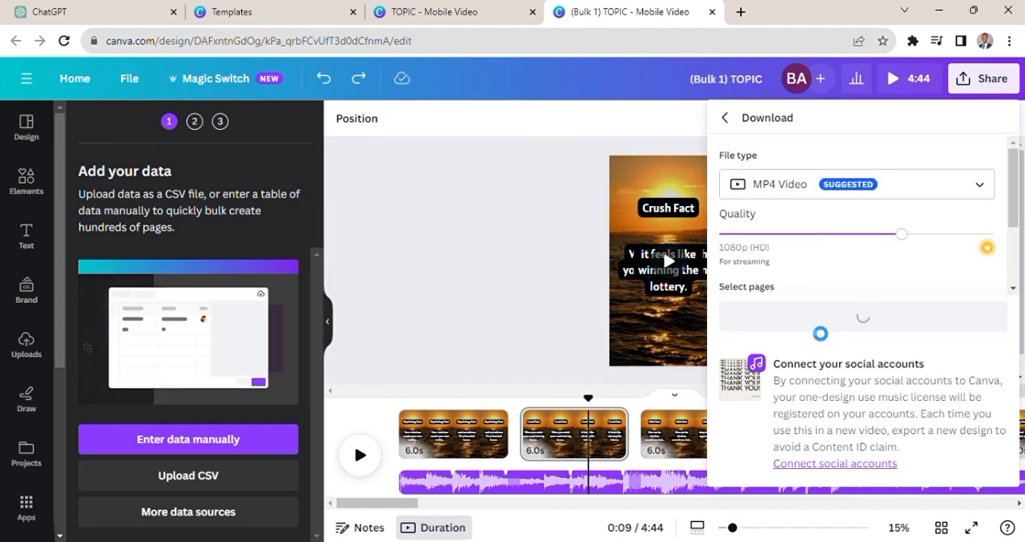